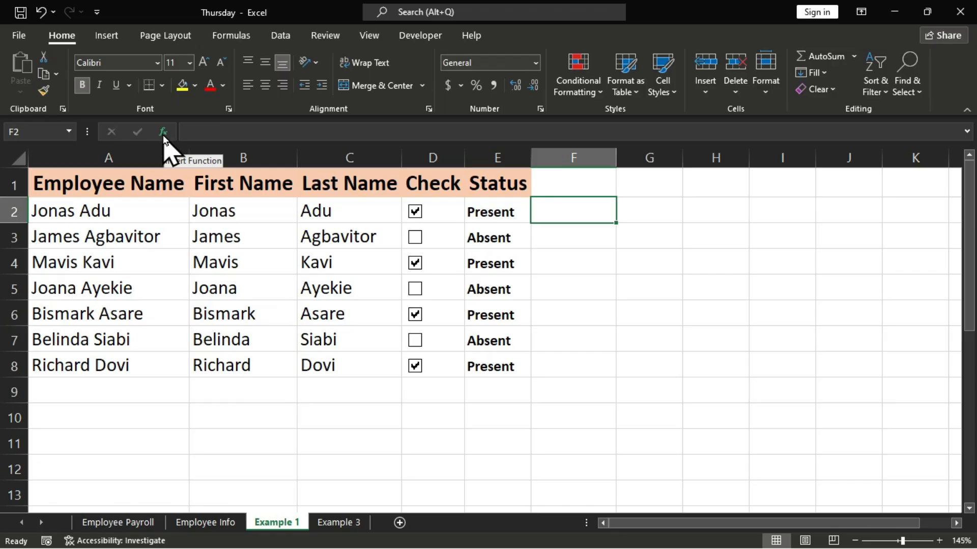
Open the Insert Function dialog for cell F2 twice, closing it each time without choosing a function.
click(163, 133)
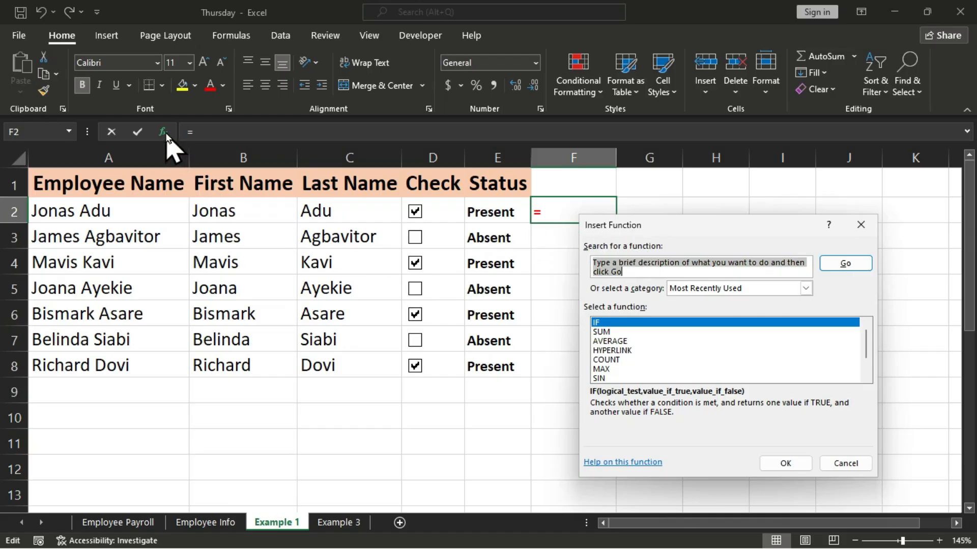
click(862, 225)
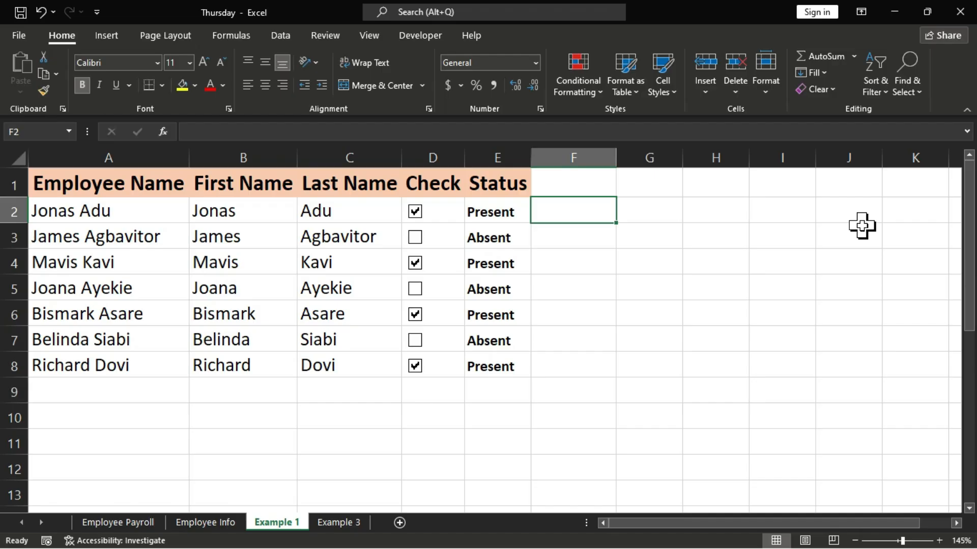
key(shift+F3)
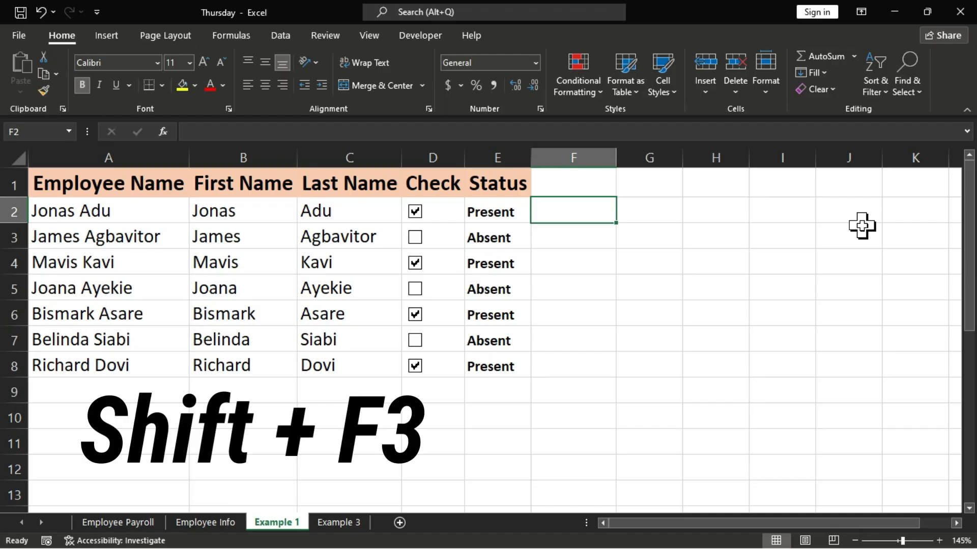
key(shift+F3)
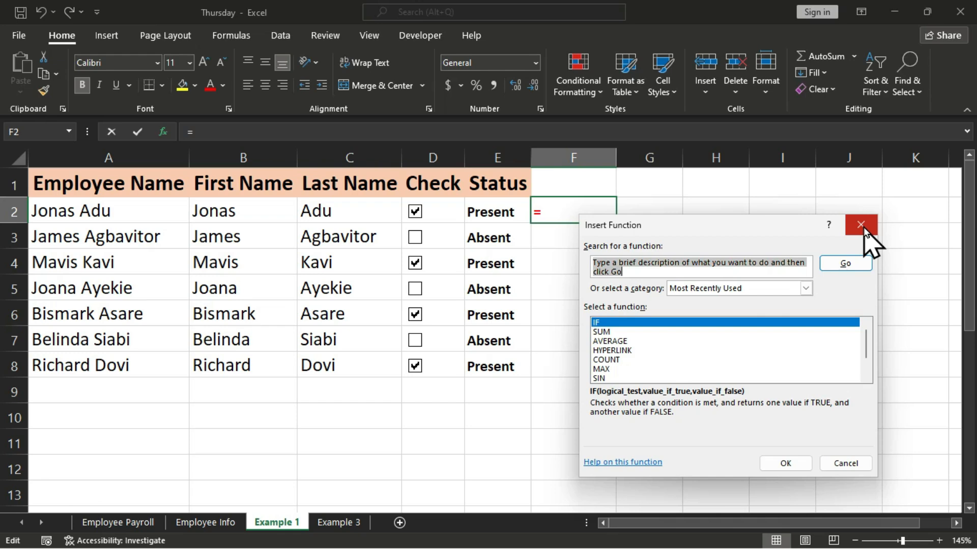
click(861, 225)
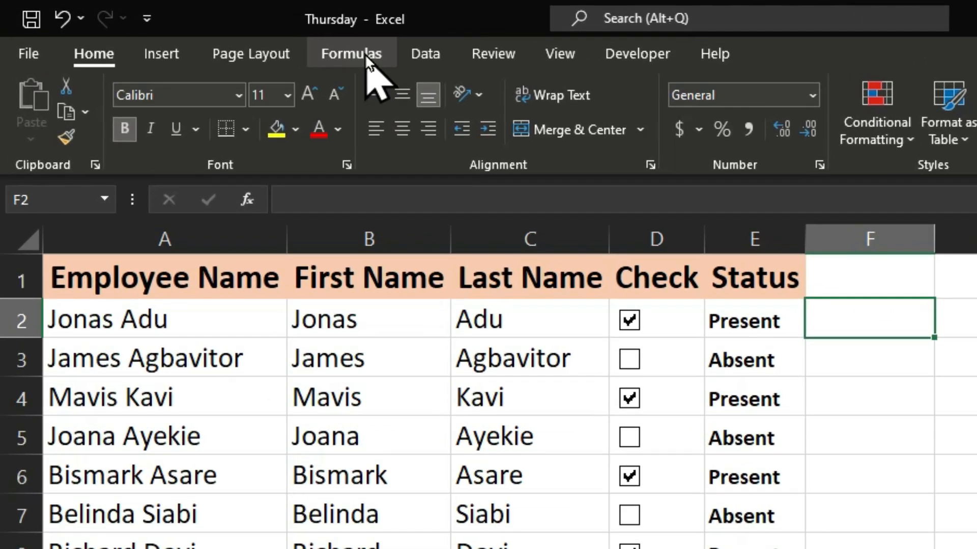
Open Insert Function from the Function Library for cell F2 and dismiss it without choosing a function.
click(365, 55)
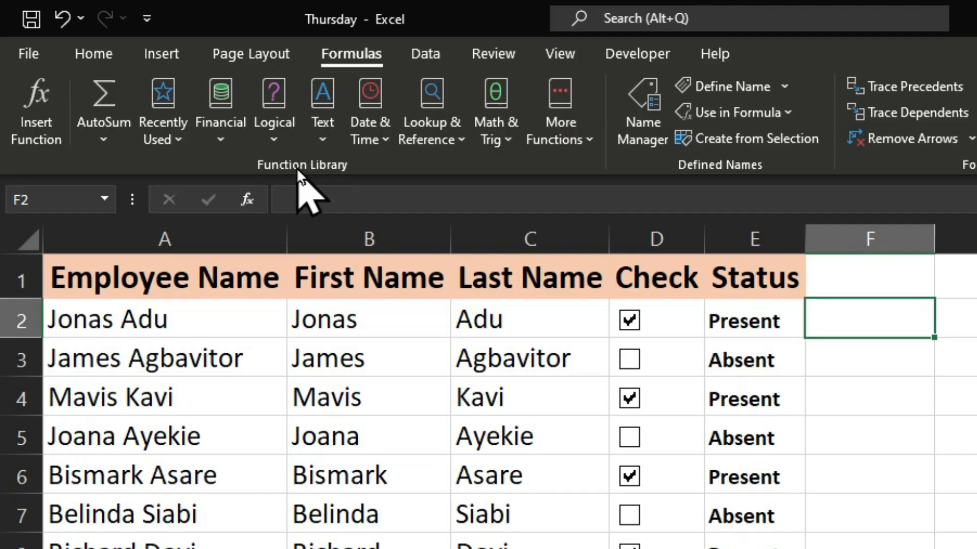
click(26, 90)
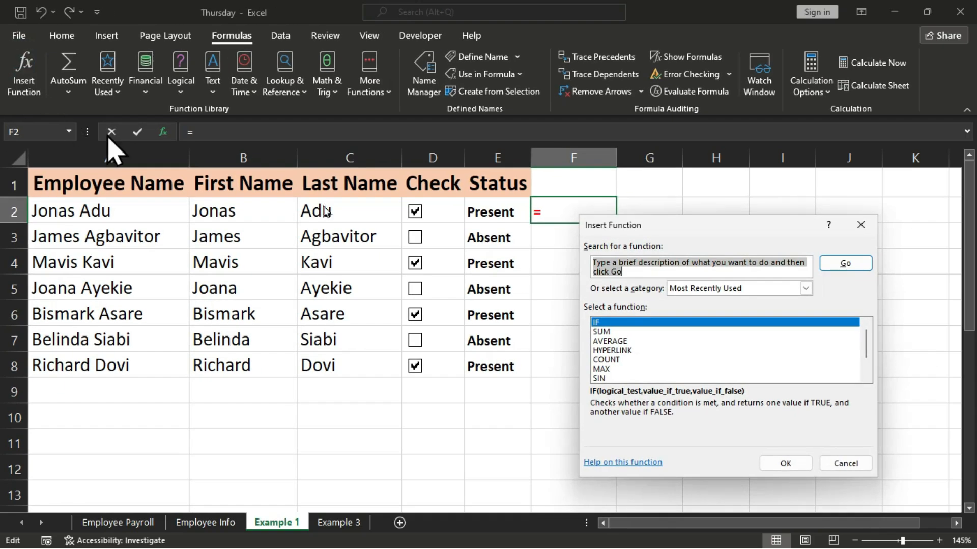
click(860, 230)
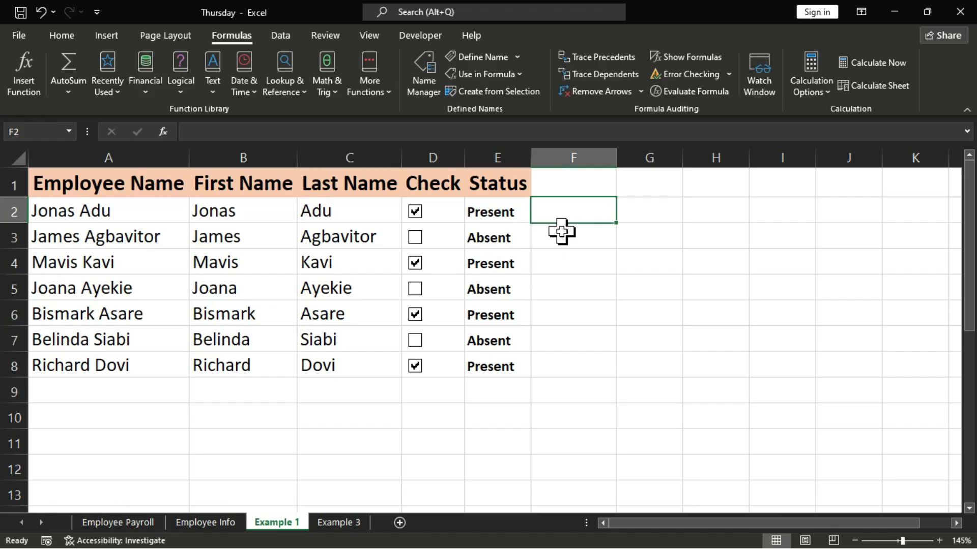
click(61, 35)
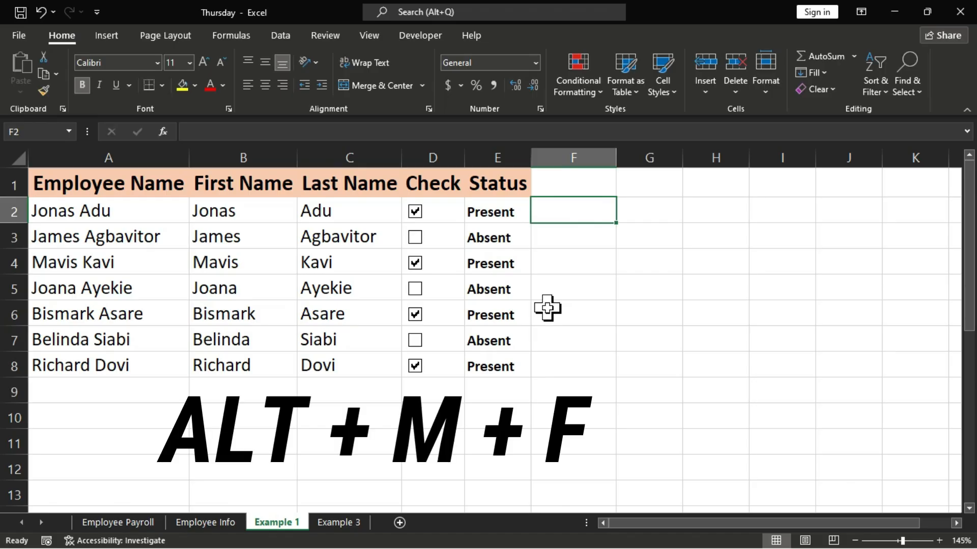
Open the Insert Function dialog for cell F2 and move it a little away from the active cell.
key(alt+m)
key(f)
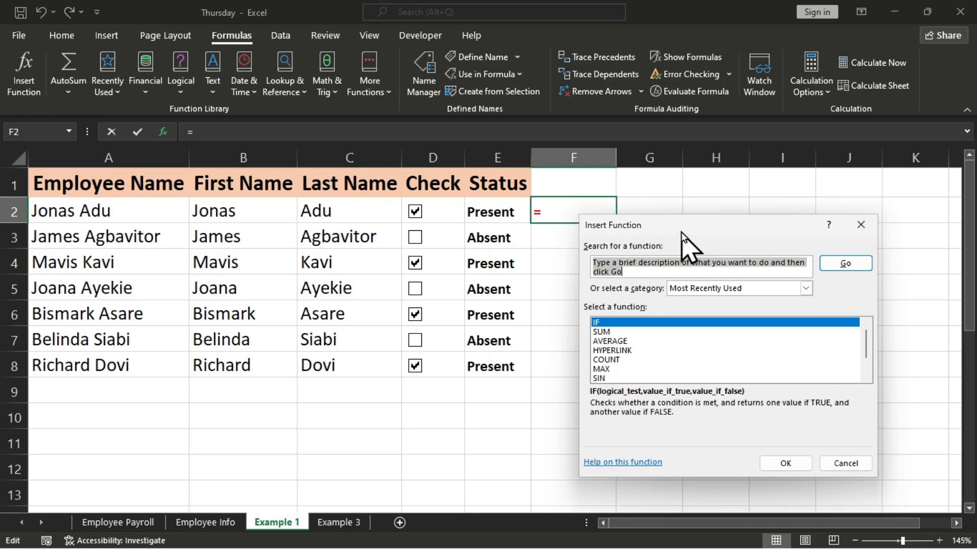
drag(682, 232, 722, 200)
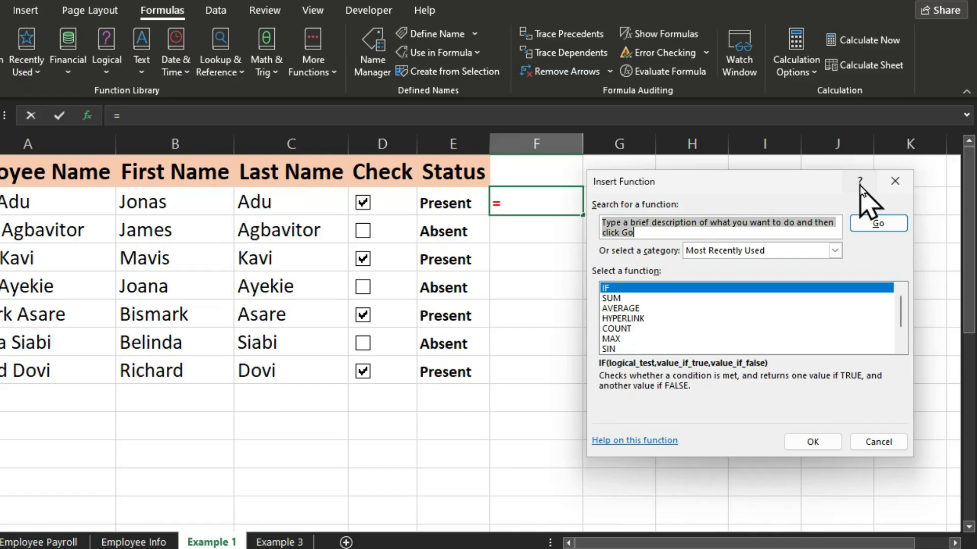
Open the online help page for the Insert Function dialog in the browser and close it again.
click(819, 139)
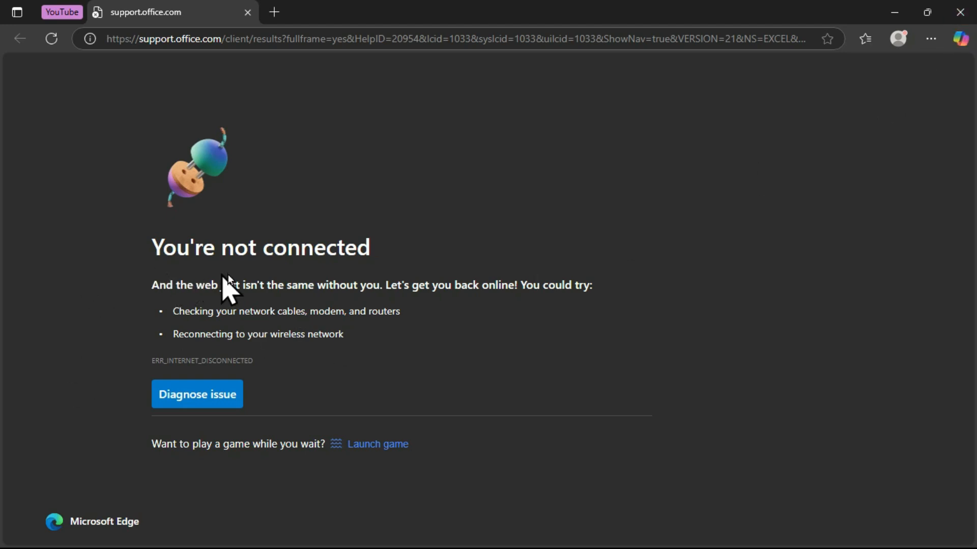
click(960, 12)
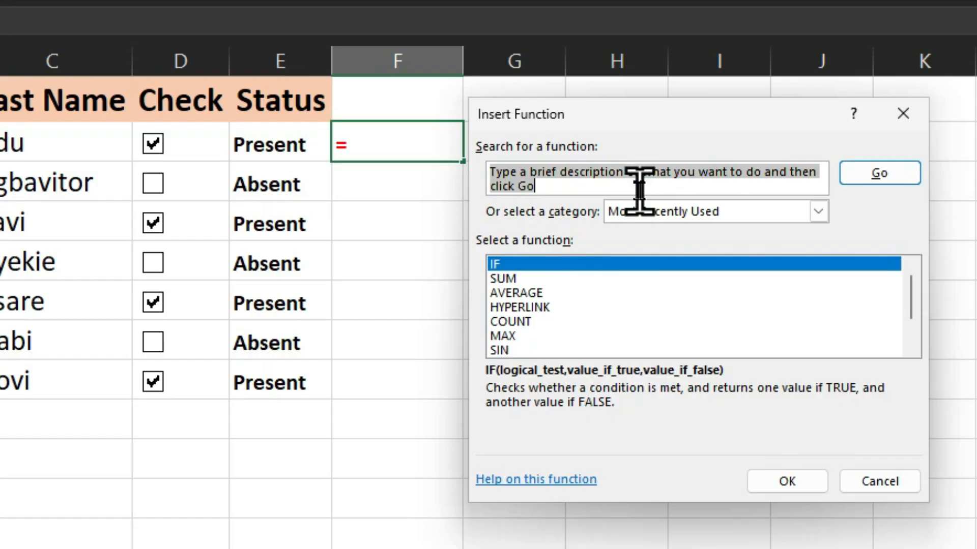
Replace the placeholder description in the function search with "if" and run the search.
click(562, 185)
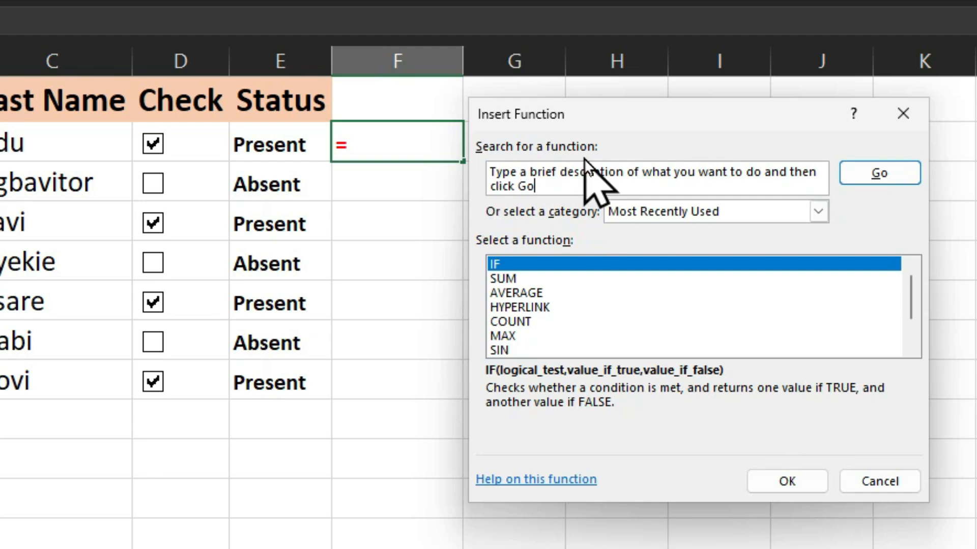
drag(556, 184, 497, 159)
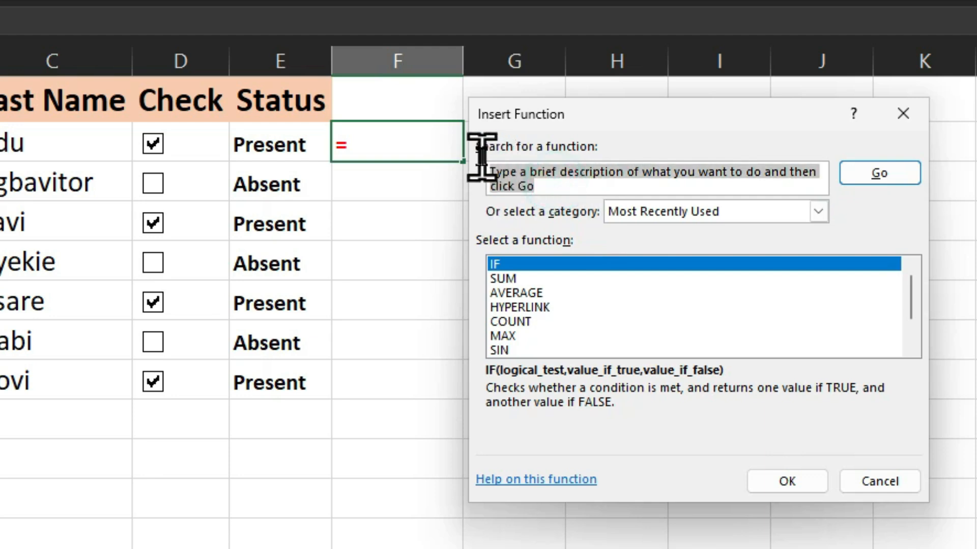
click(564, 186)
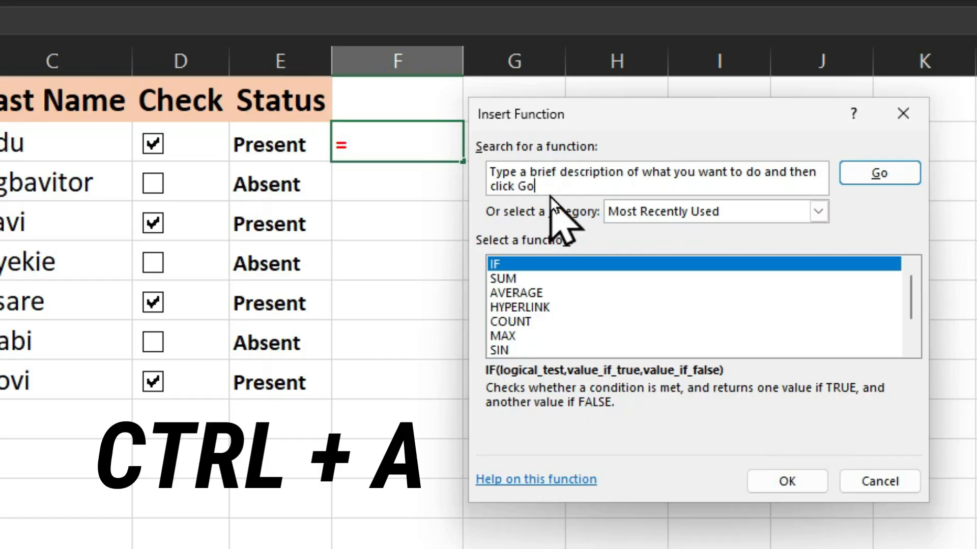
key(ctrl+a)
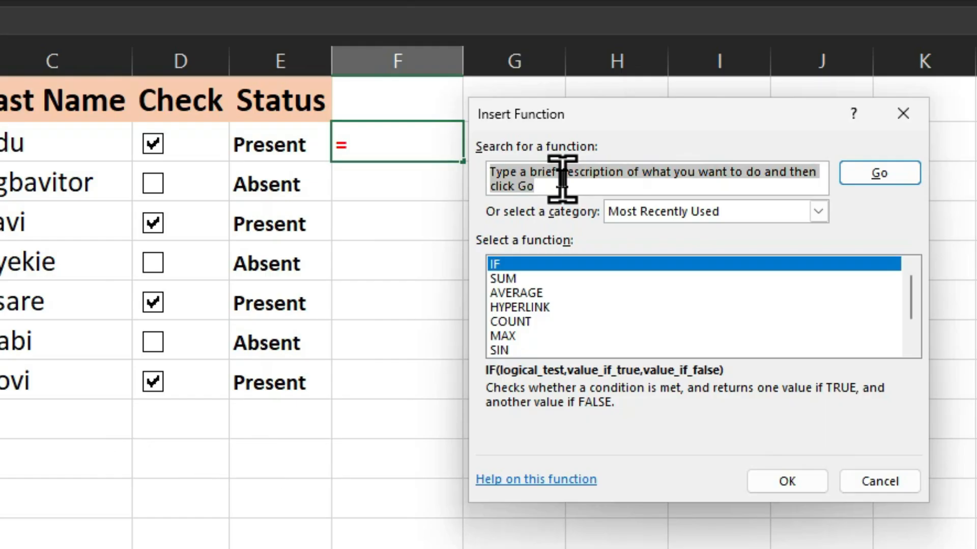
text(if)
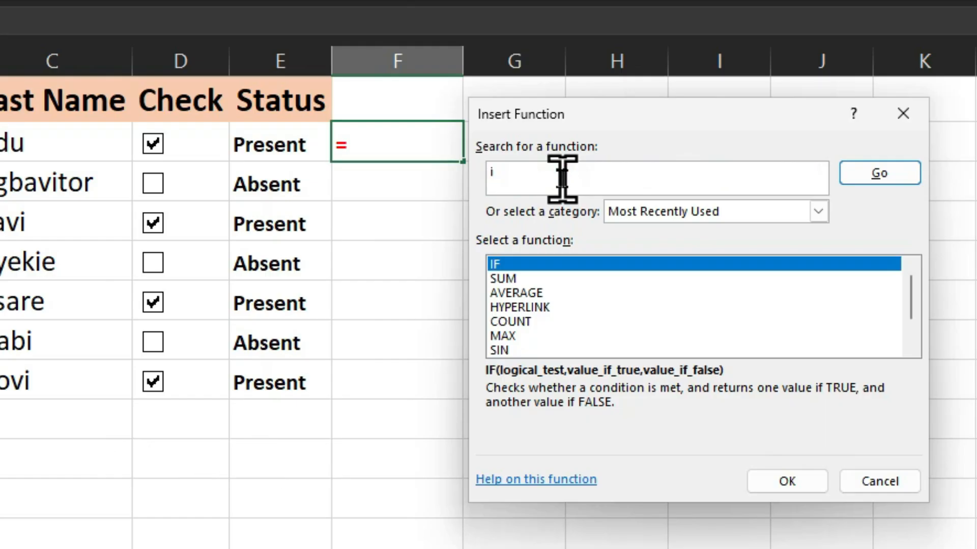
click(880, 179)
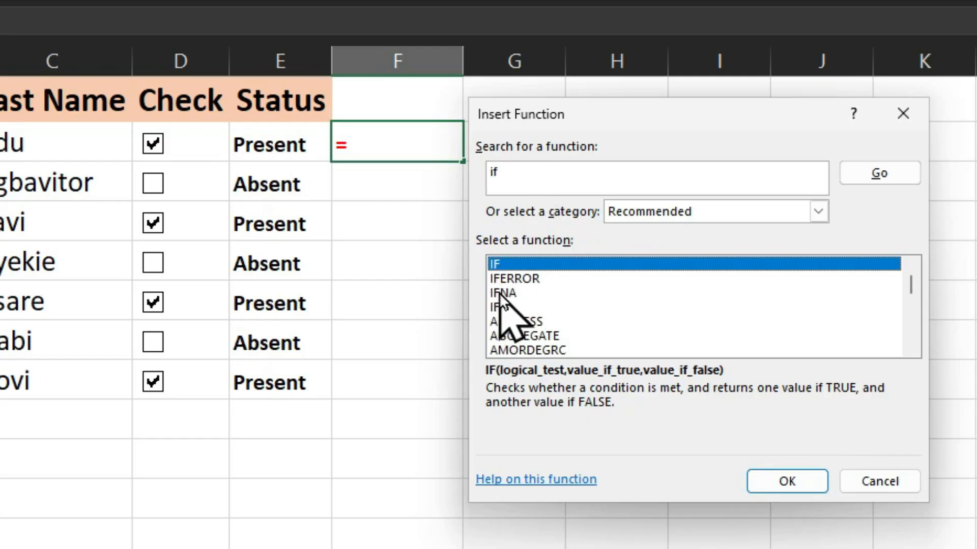
Replace the function search text with "sum" and run the search.
click(540, 179)
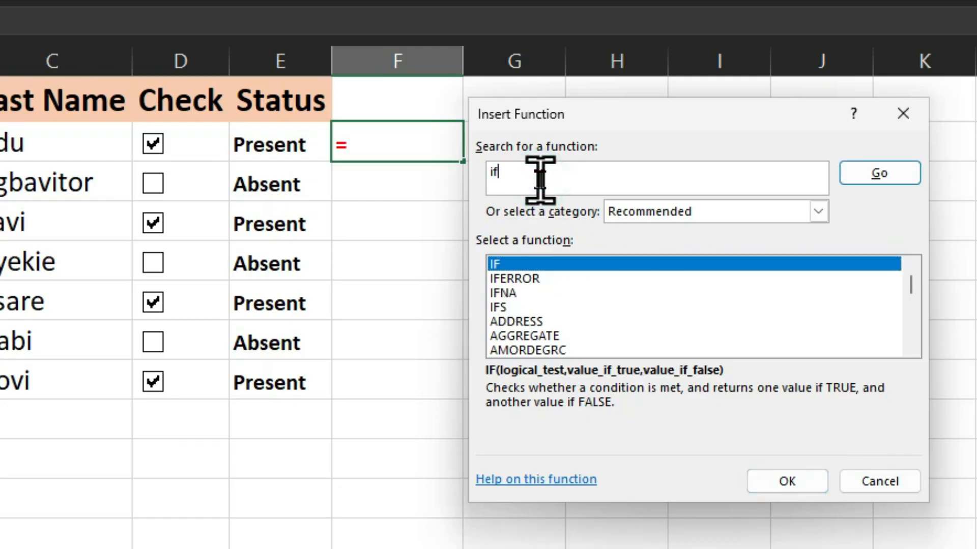
double_click(540, 179)
text(sum)
click(874, 179)
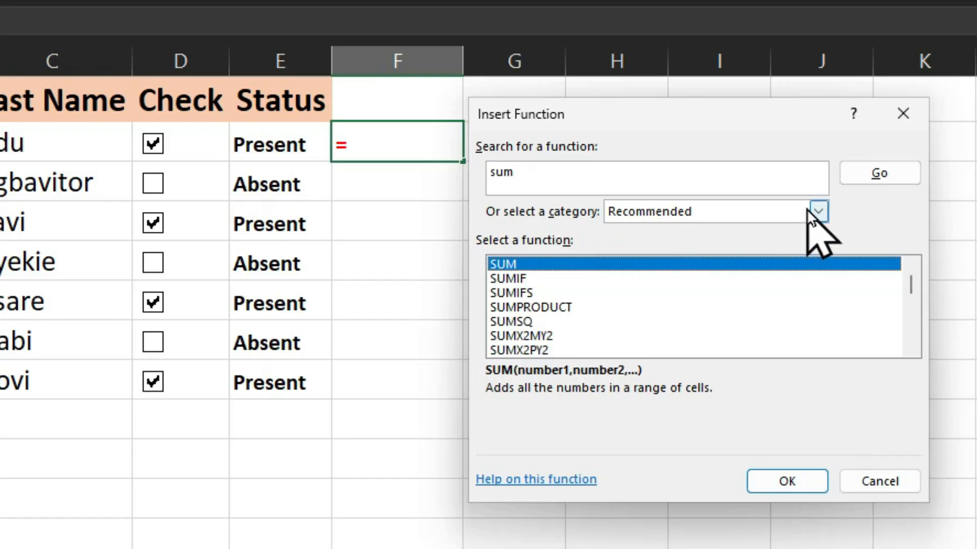
View the functions in the Most Recently Used category and return the category to Recommended.
click(820, 212)
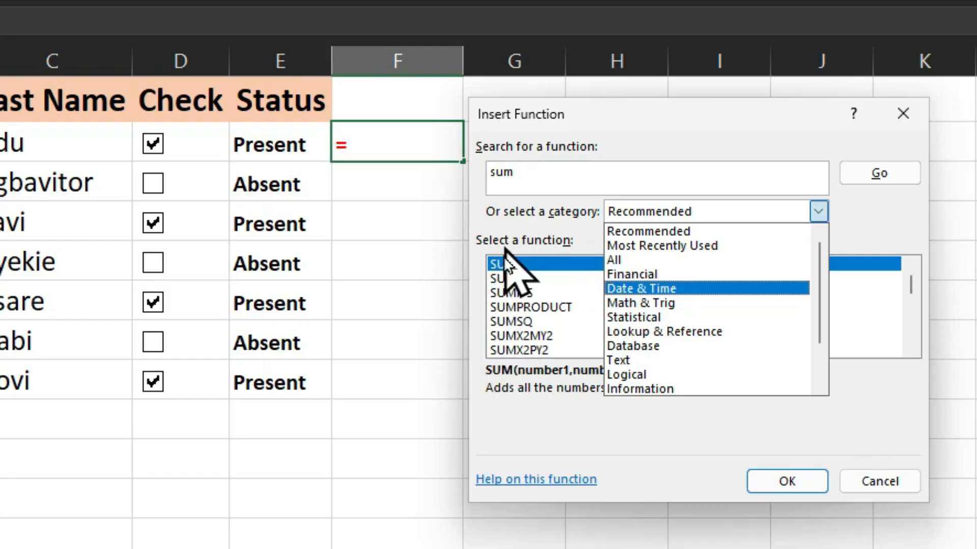
click(645, 246)
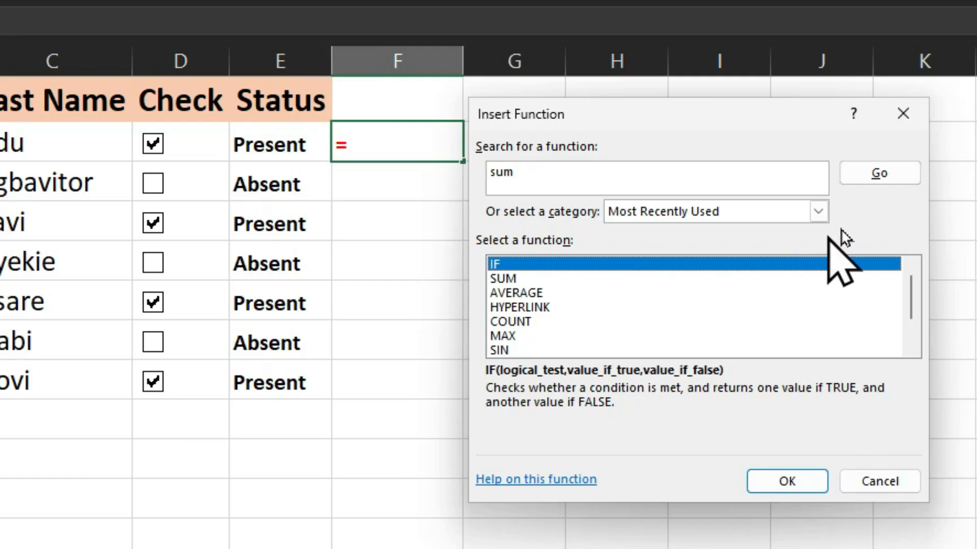
click(814, 211)
click(726, 232)
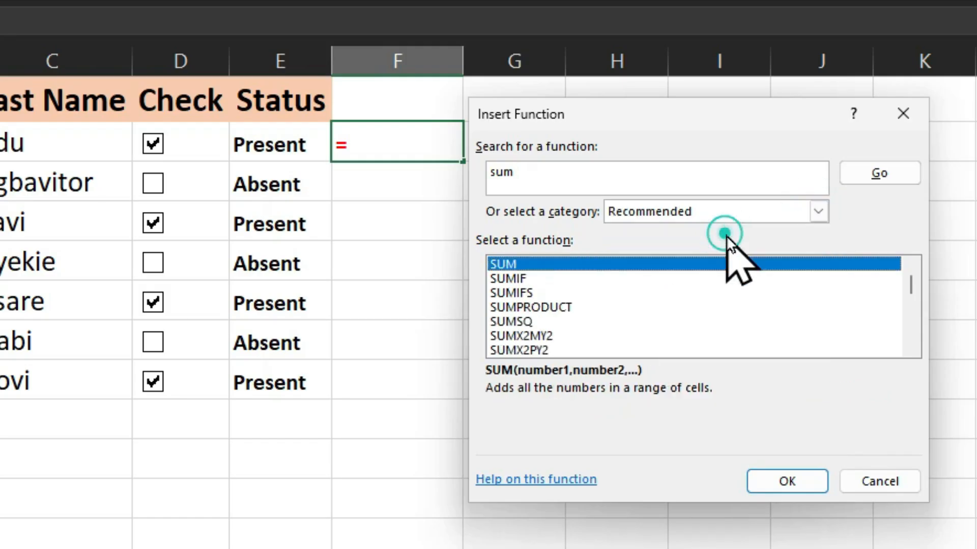
Set the function category to All and browse the alphabetical list of functions.
click(820, 213)
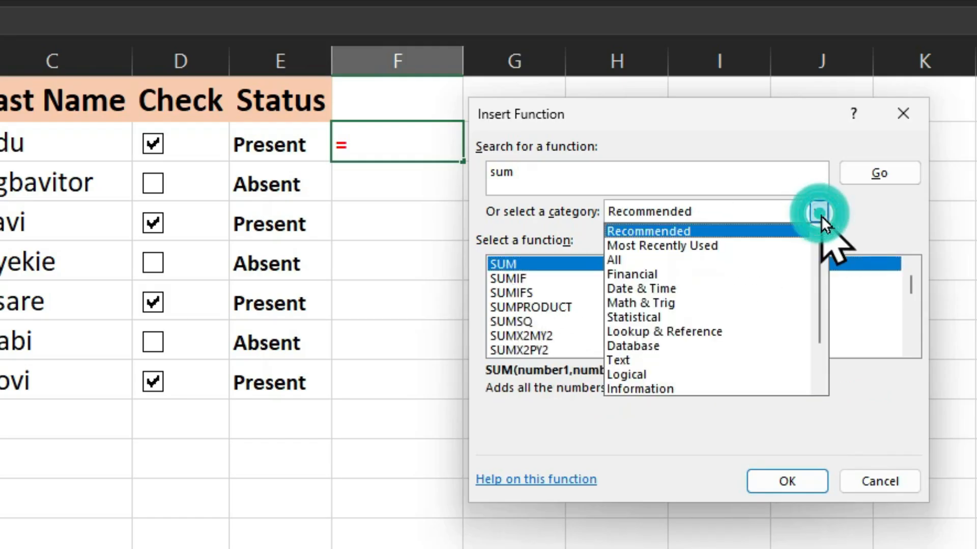
click(653, 259)
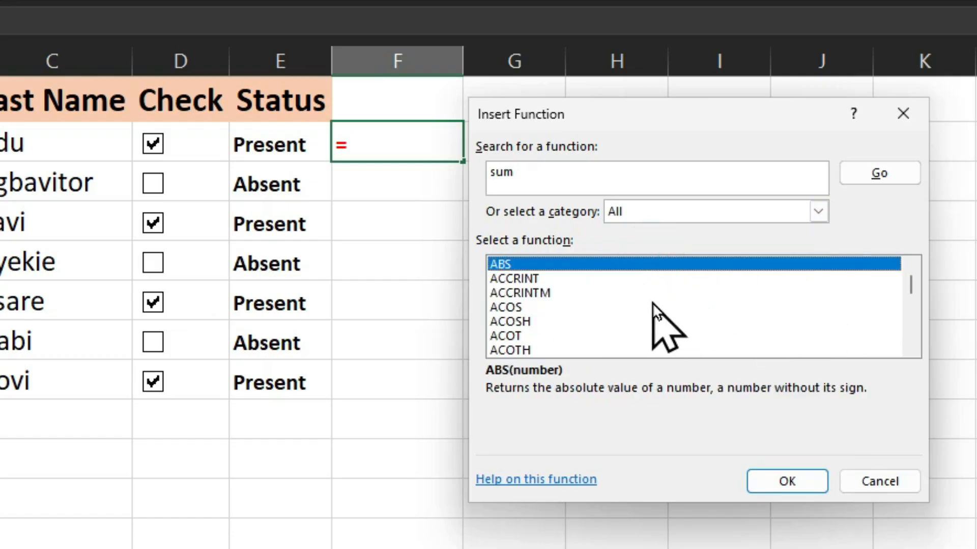
scroll(651, 302, down, 2)
scroll(652, 302, down, 1)
scroll(651, 302, up, 3)
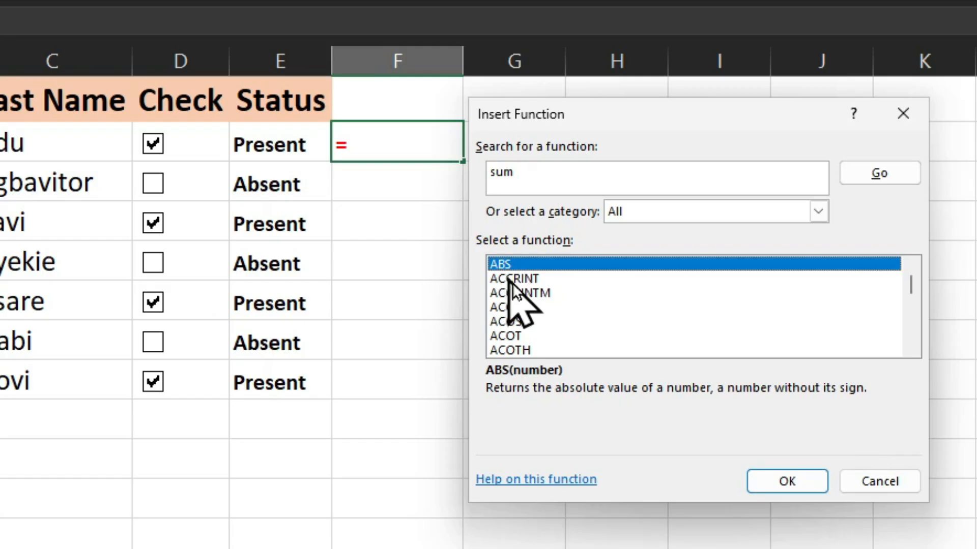
scroll(514, 291, down, 3)
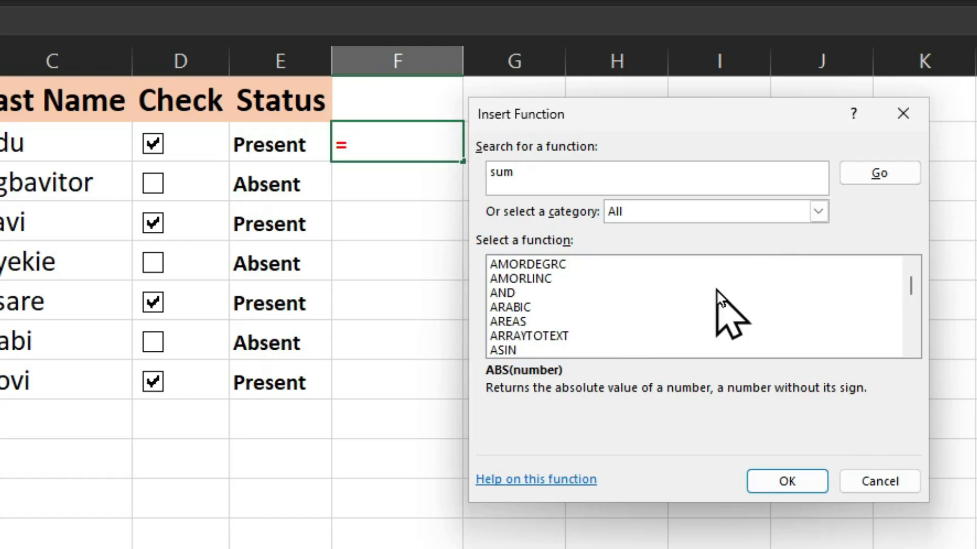
scroll(546, 325, up, 3)
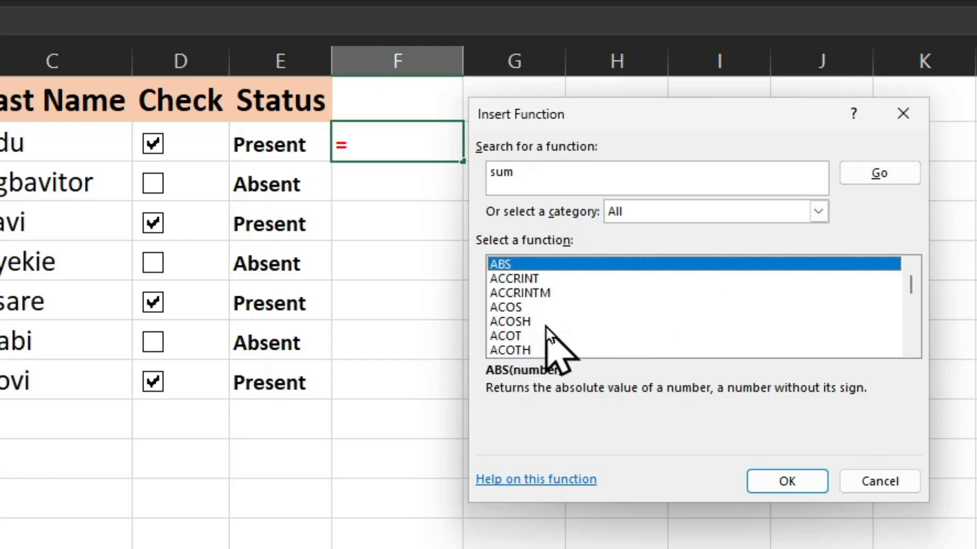
Select ACCRINT to read its syntax and description, and rerun the function search for "sum".
click(508, 279)
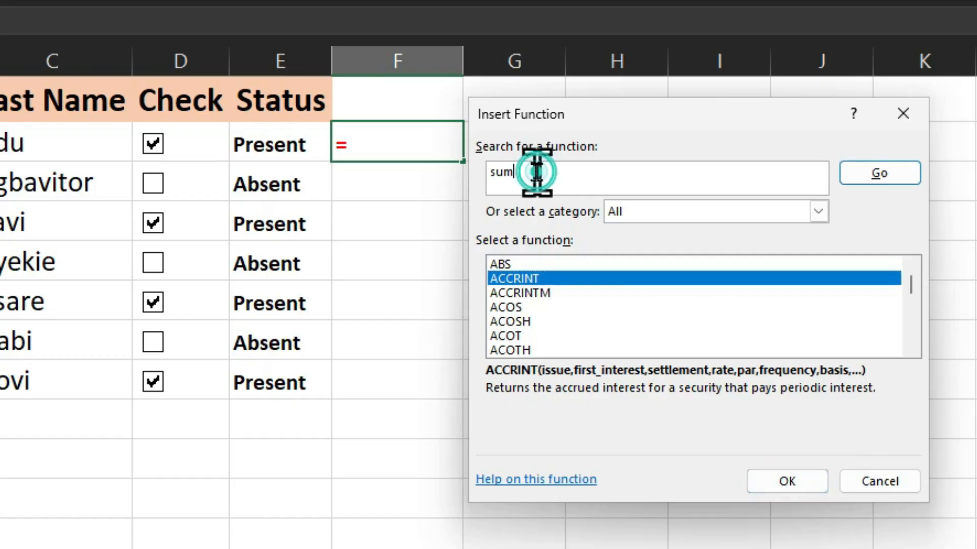
click(869, 176)
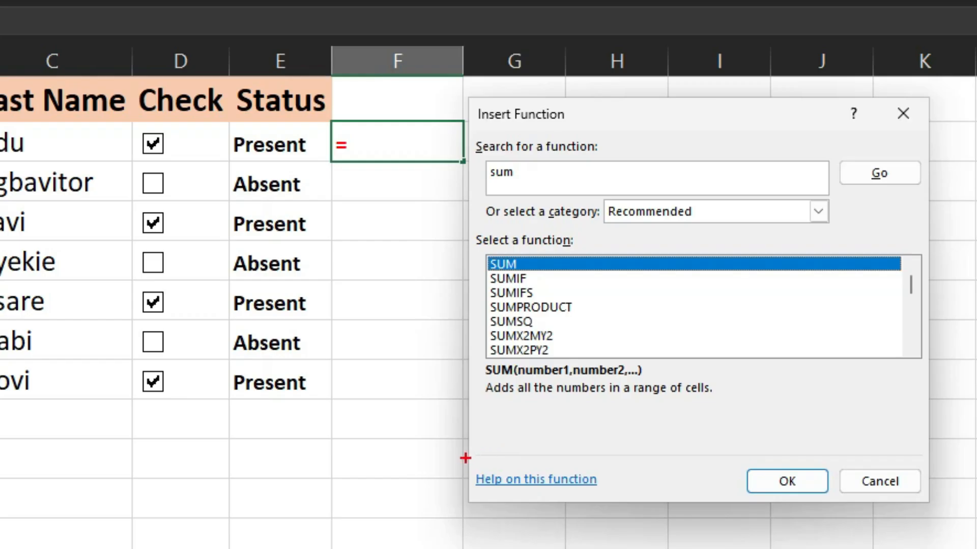
mouse_move(465, 458)
mouse_down()
mouse_move(481, 523)
mouse_move(850, 519)
mouse_move(911, 495)
mouse_move(931, 507)
mouse_up()
drag(540, 496, 556, 548)
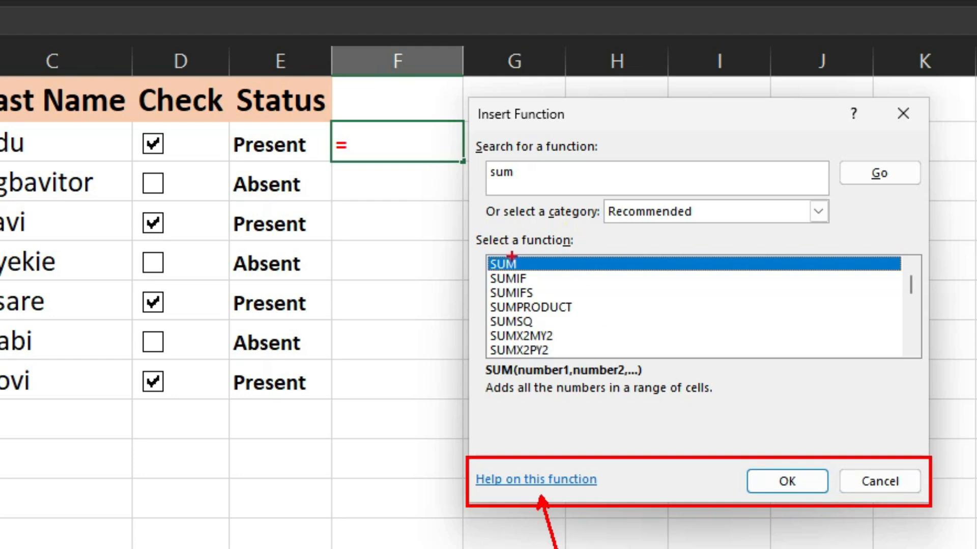
mouse_move(505, 239)
mouse_down()
mouse_move(450, 265)
mouse_move(534, 398)
mouse_move(646, 279)
mouse_move(494, 247)
mouse_up()
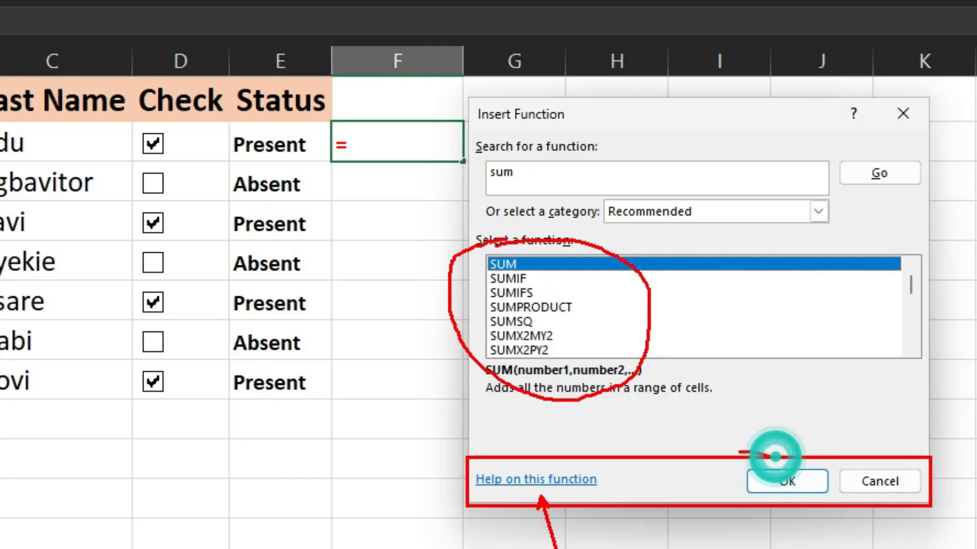
mouse_move(774, 451)
mouse_down()
mouse_move(804, 541)
mouse_move(837, 441)
mouse_move(761, 452)
mouse_up()
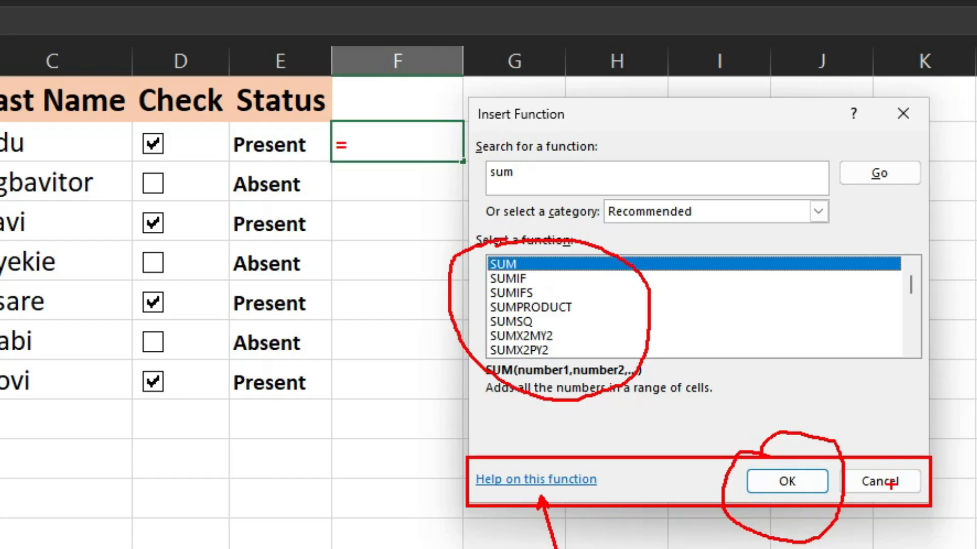
drag(890, 485, 920, 548)
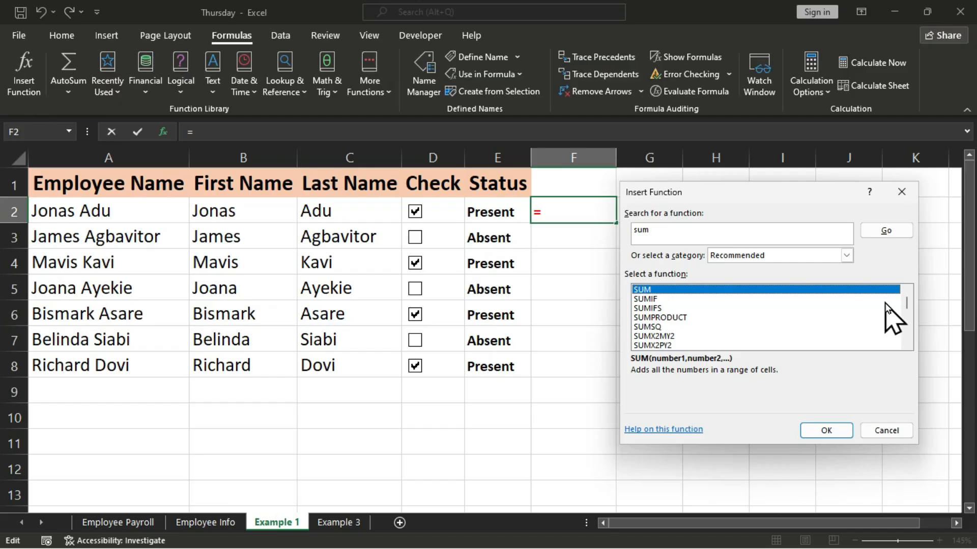
Close the Insert Function dialog and enter the heading "Award" in cell F1.
click(908, 193)
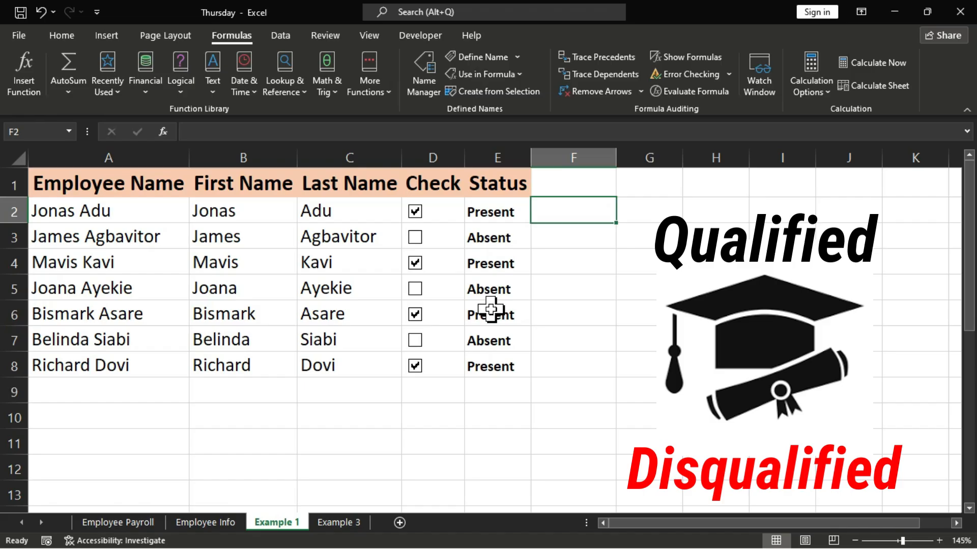
click(562, 186)
text(Award)
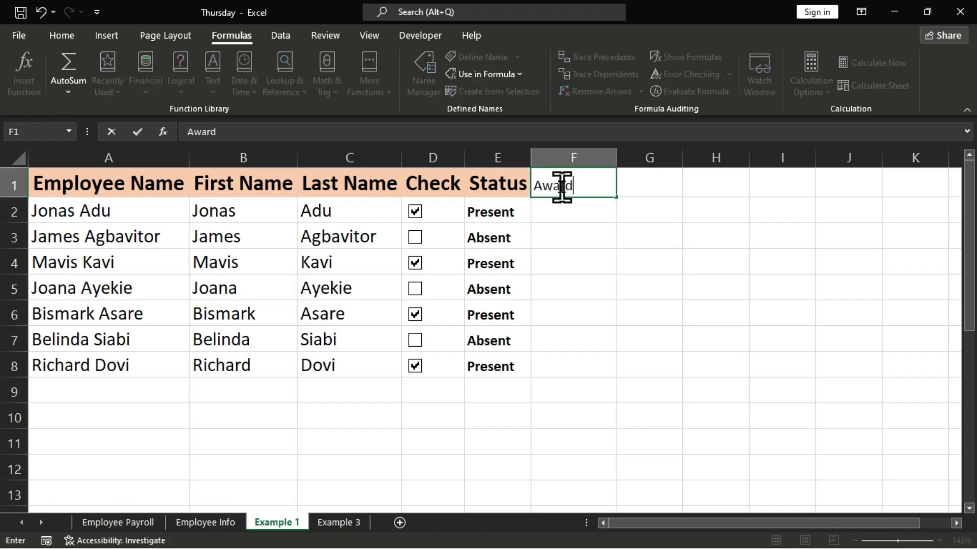
key(Return)
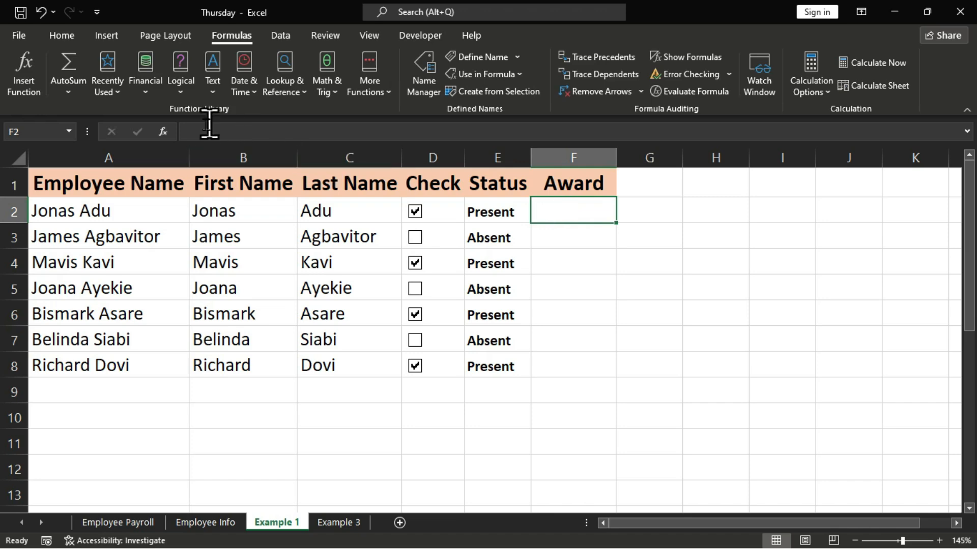
Insert the IF function in cell F2 and move its Function Arguments dialog clear of the Status column.
click(163, 132)
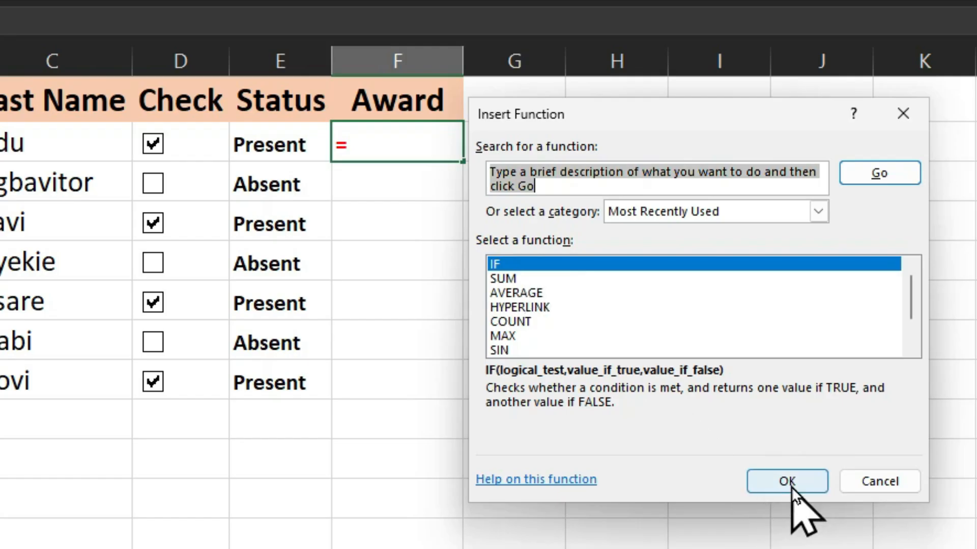
click(757, 475)
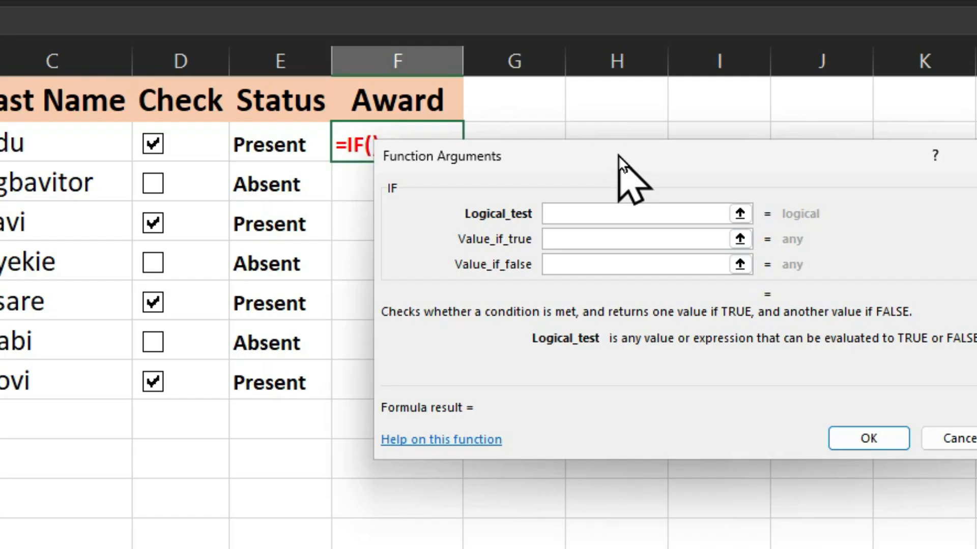
drag(618, 155, 358, 234)
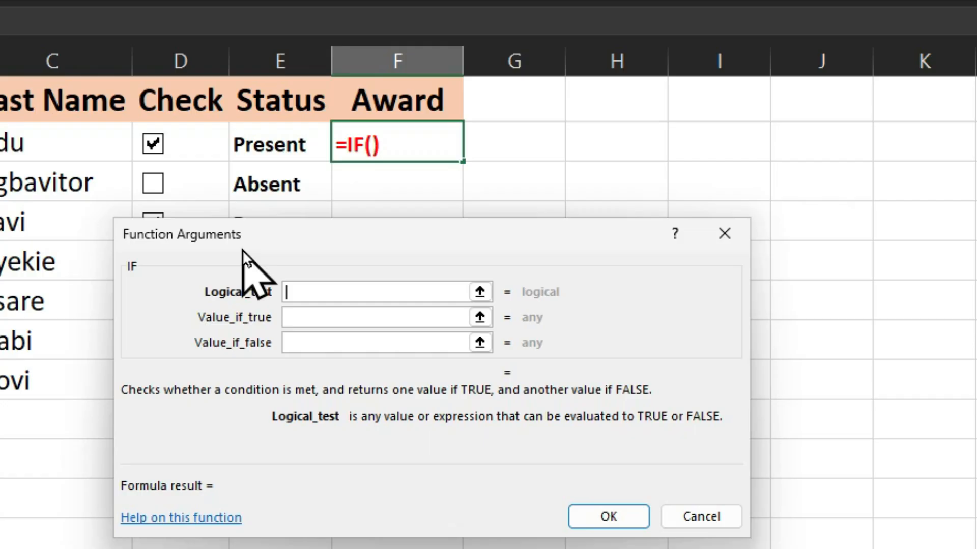
drag(296, 235, 515, 257)
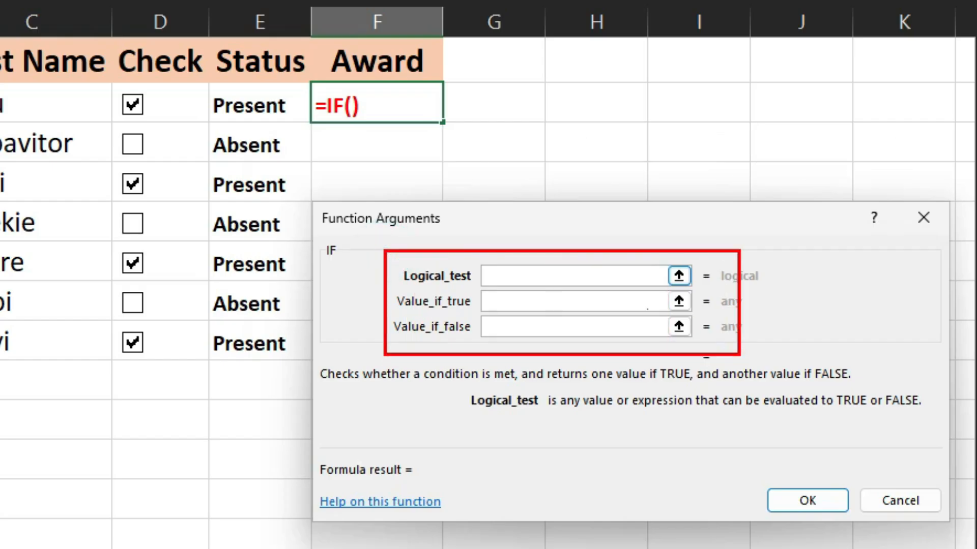
drag(580, 275, 676, 184)
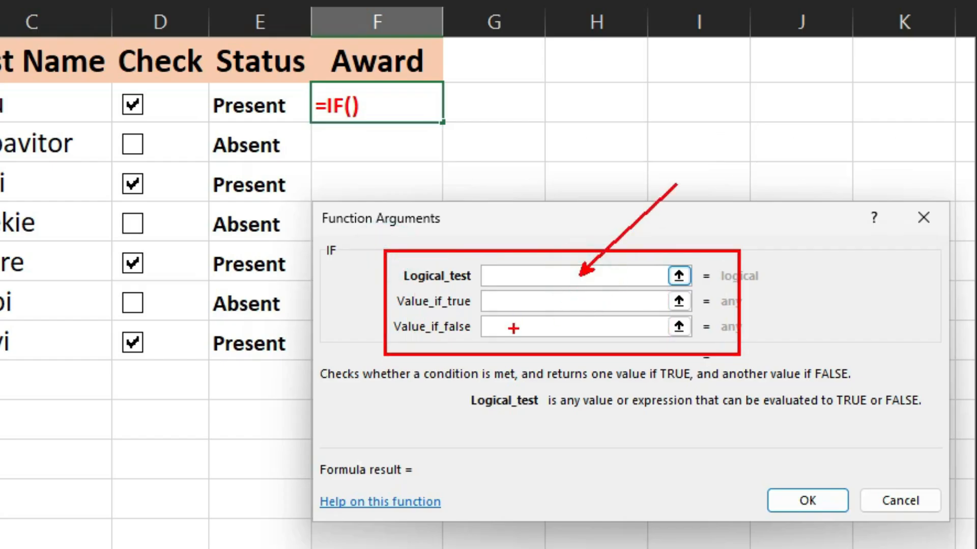
drag(513, 329, 462, 401)
drag(629, 301, 748, 429)
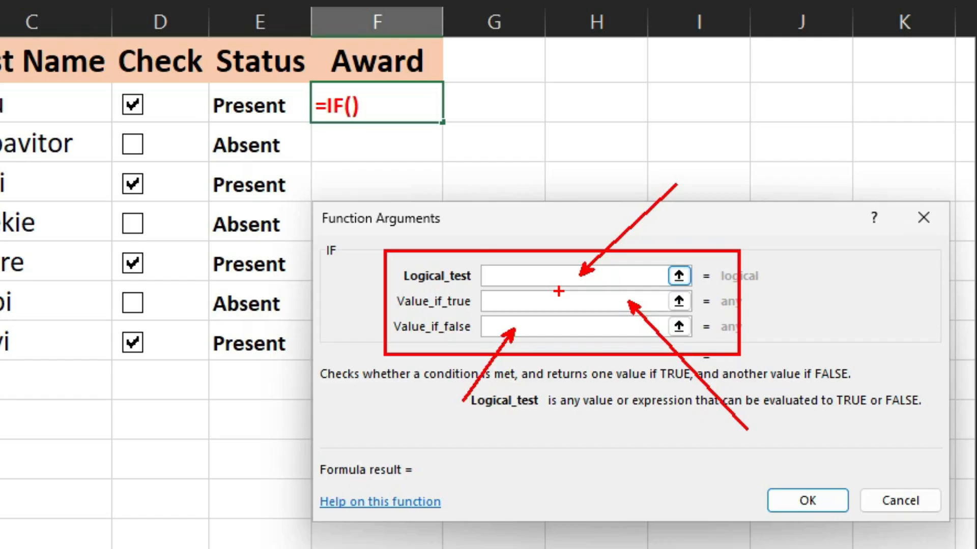
key(Escape)
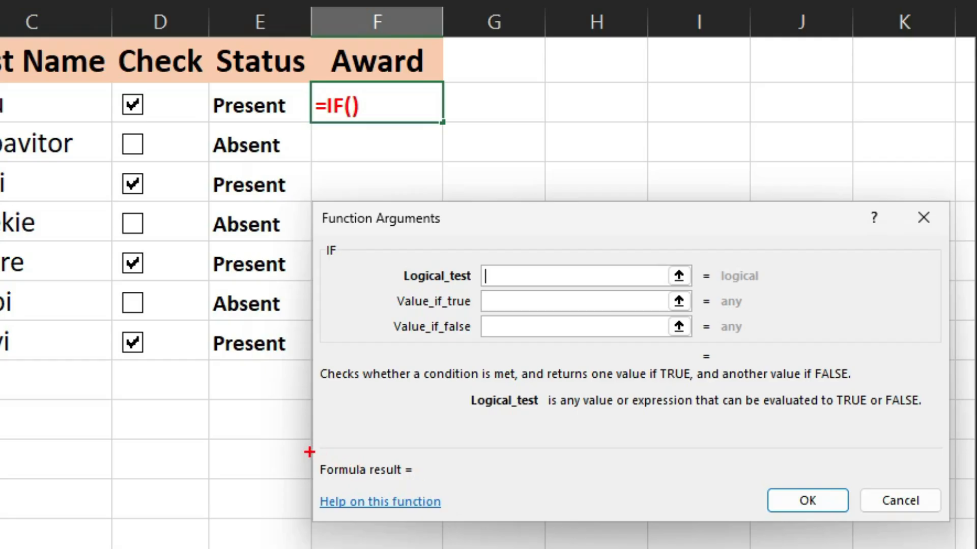
mouse_move(309, 452)
mouse_down()
mouse_move(410, 495)
mouse_move(544, 492)
mouse_up()
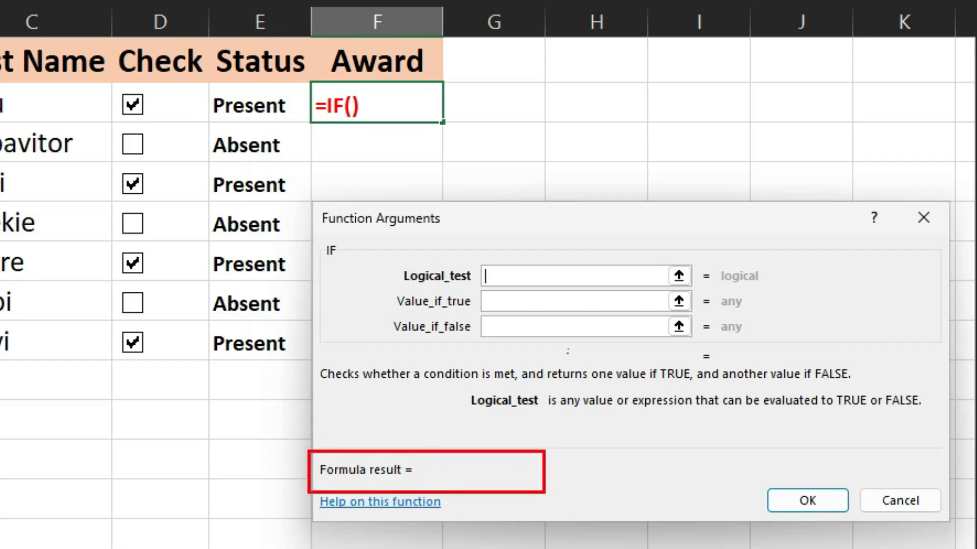
mouse_move(375, 248)
mouse_down()
mouse_move(406, 349)
mouse_move(823, 362)
mouse_up()
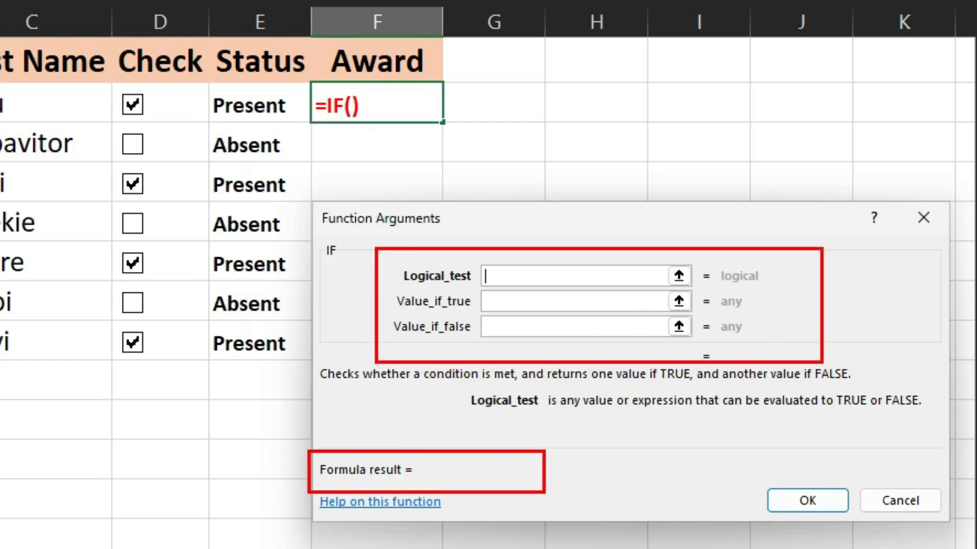
drag(535, 265, 642, 194)
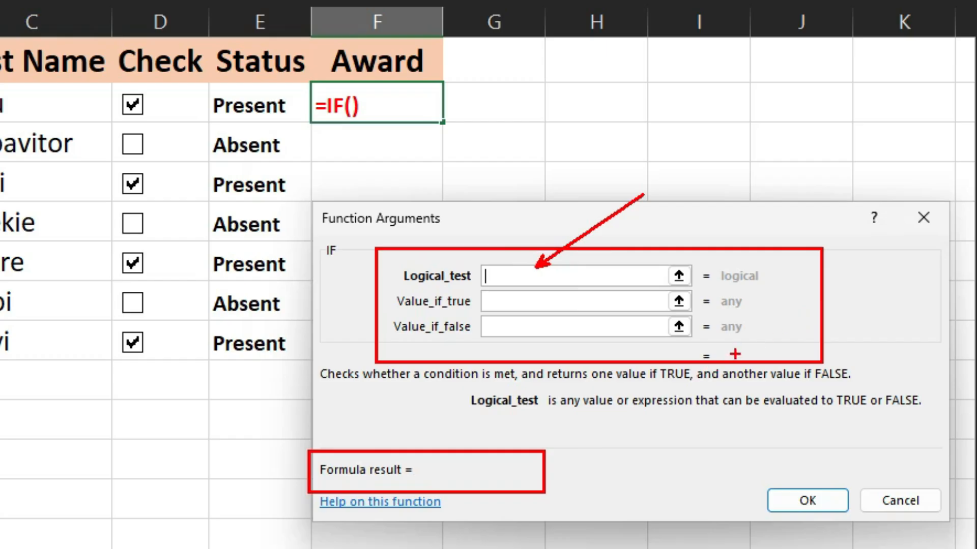
drag(735, 354, 830, 429)
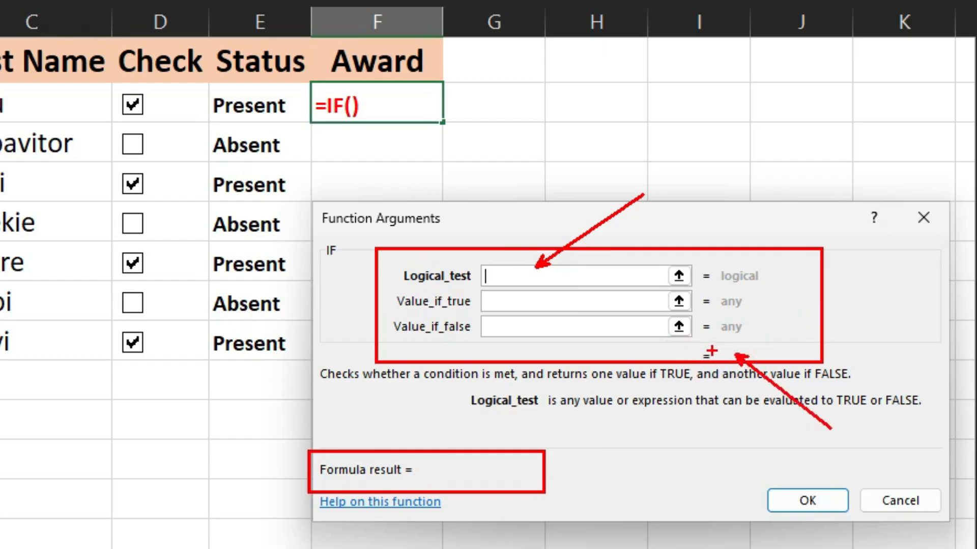
key(Escape)
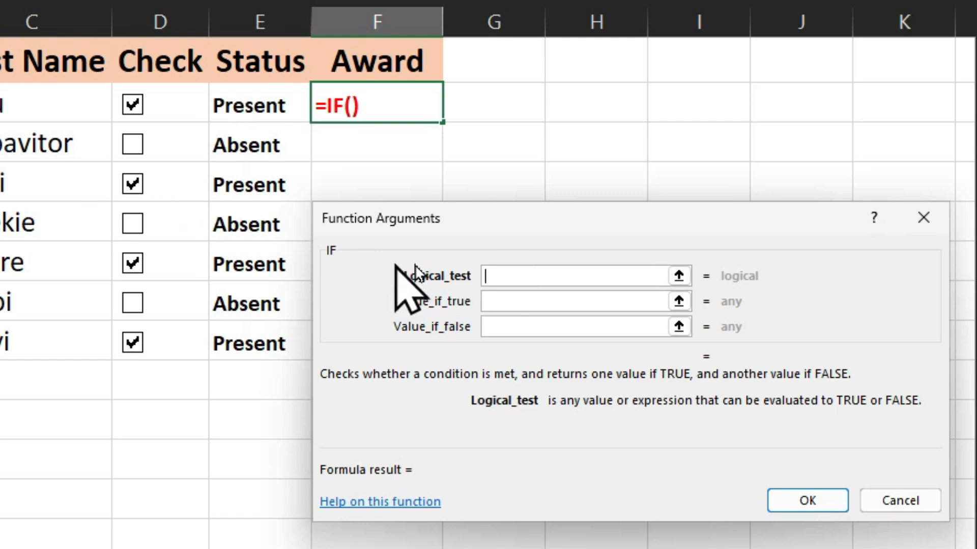
Try e2 as the Logical_test, cancel the IF function, and clear the check box in row 2.
text(e2)
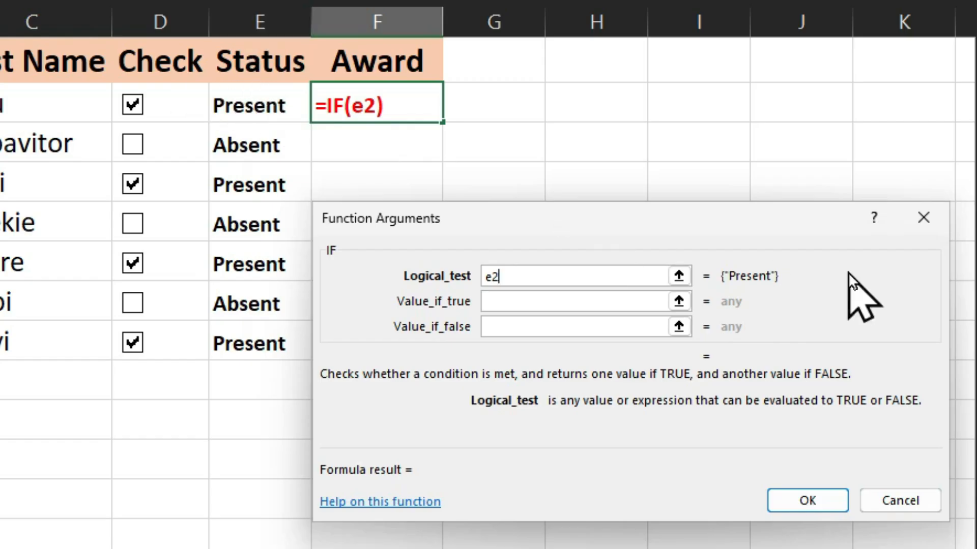
click(919, 220)
click(133, 106)
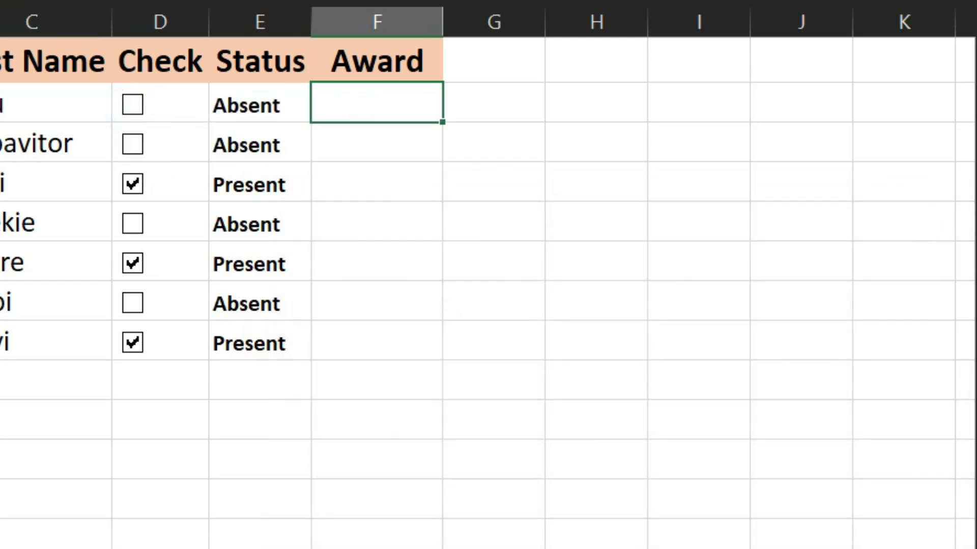
Insert the IF function in F2 again, enter e2 as its Logical_test and erase that entry.
key(shift+F3)
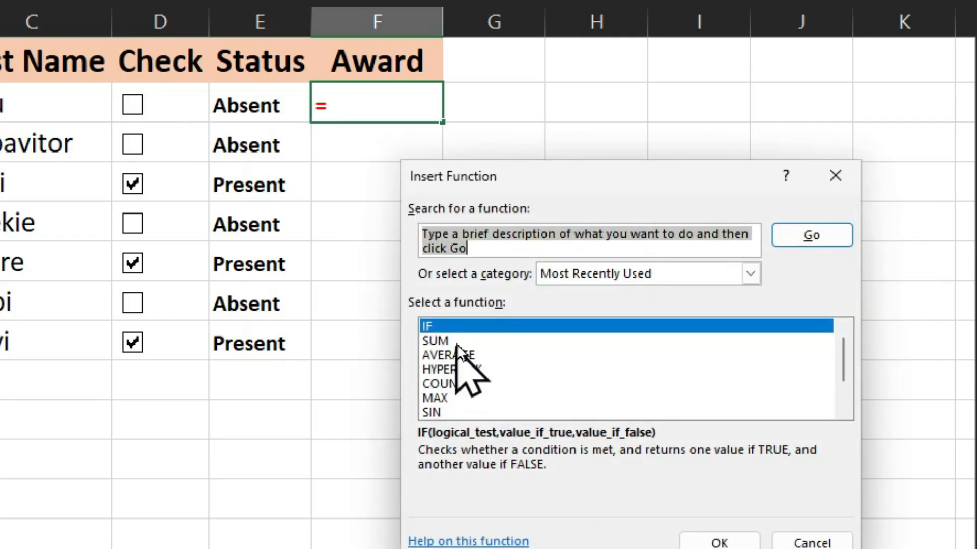
double_click(461, 328)
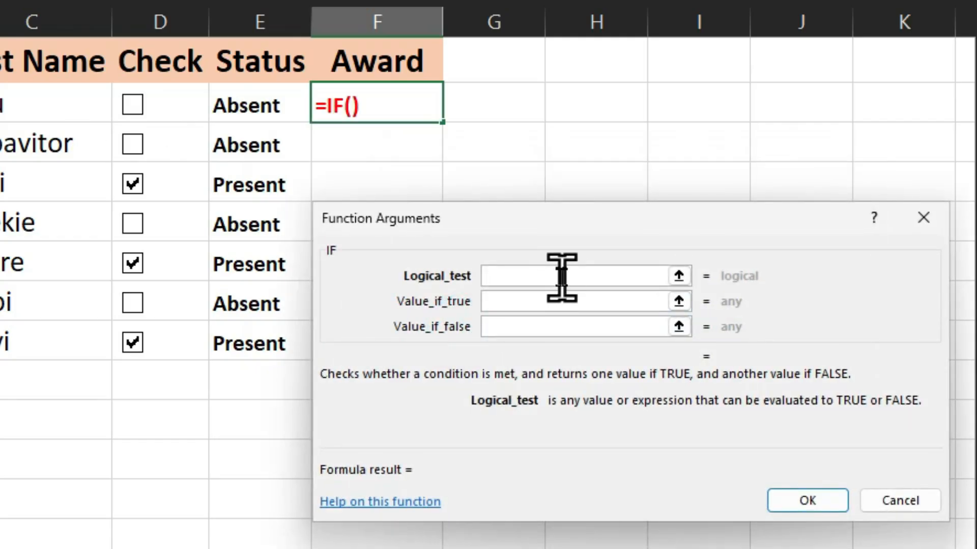
click(560, 277)
text(e2)
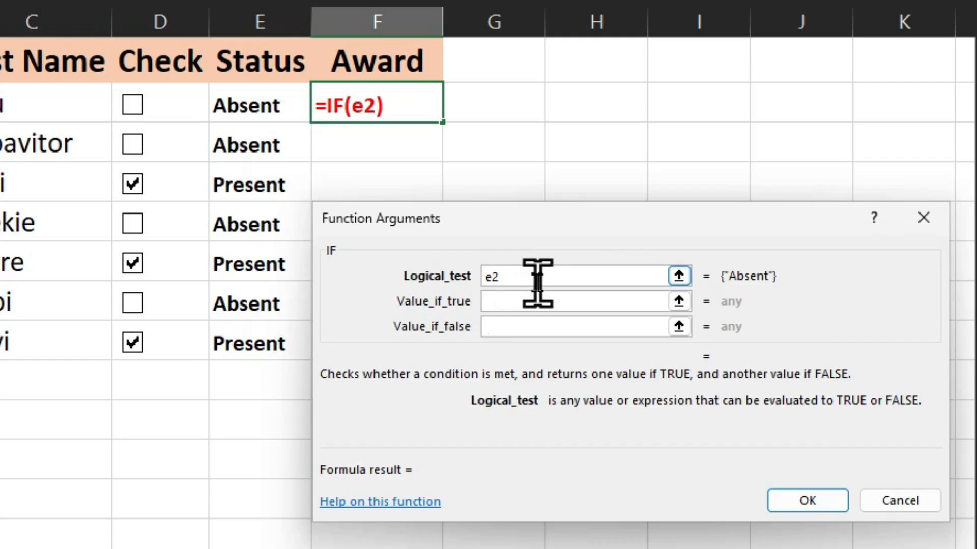
key(BackSpace)
key(BackSpace)
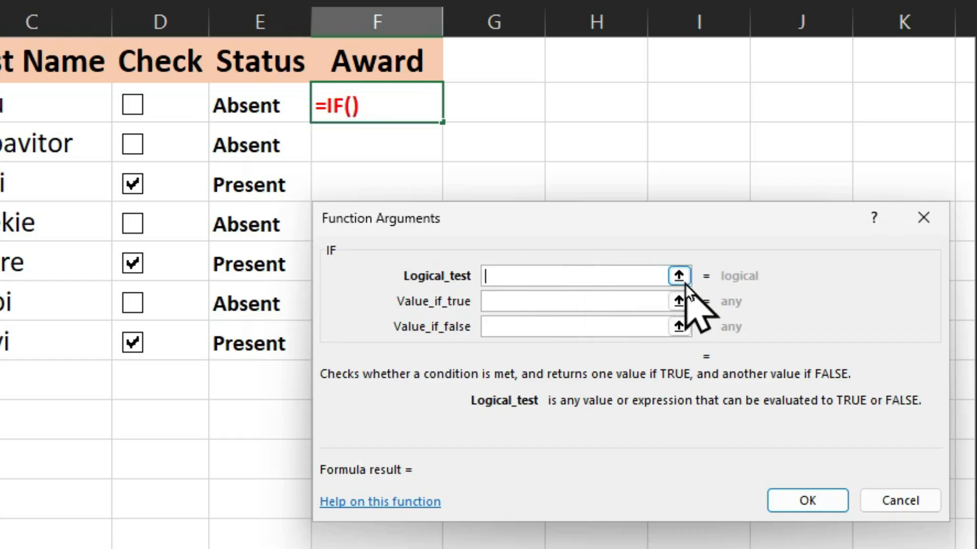
Set the Logical_test to E2="Present", picking the cell reference from the sheet.
click(684, 283)
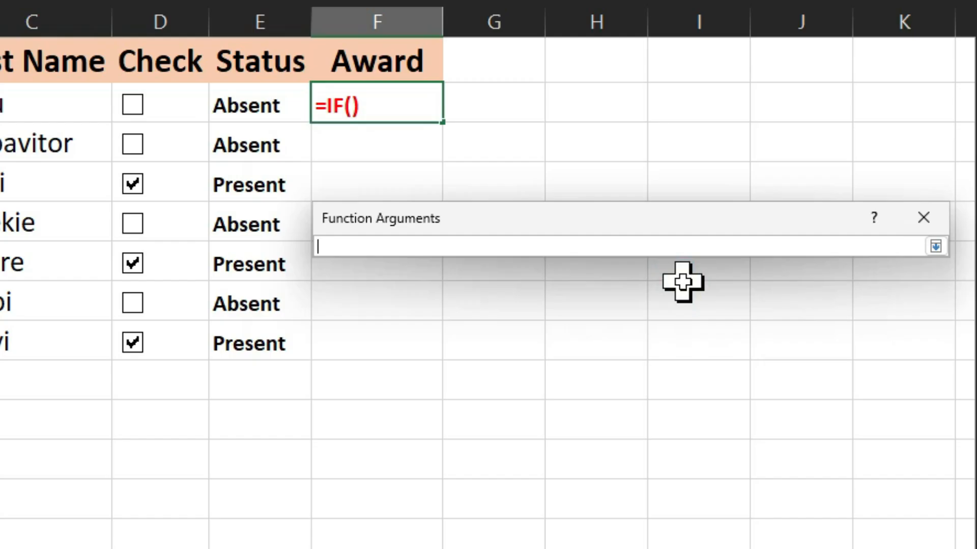
click(249, 101)
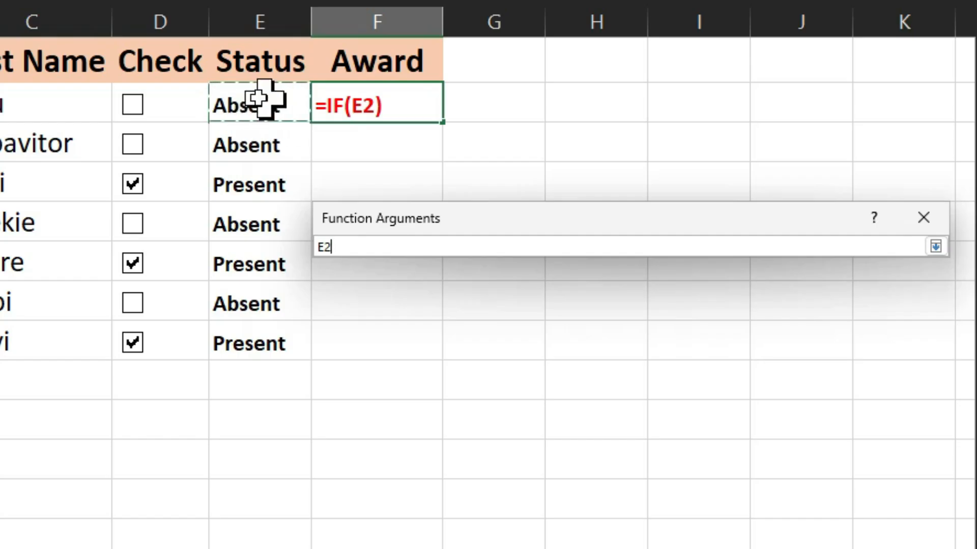
click(936, 247)
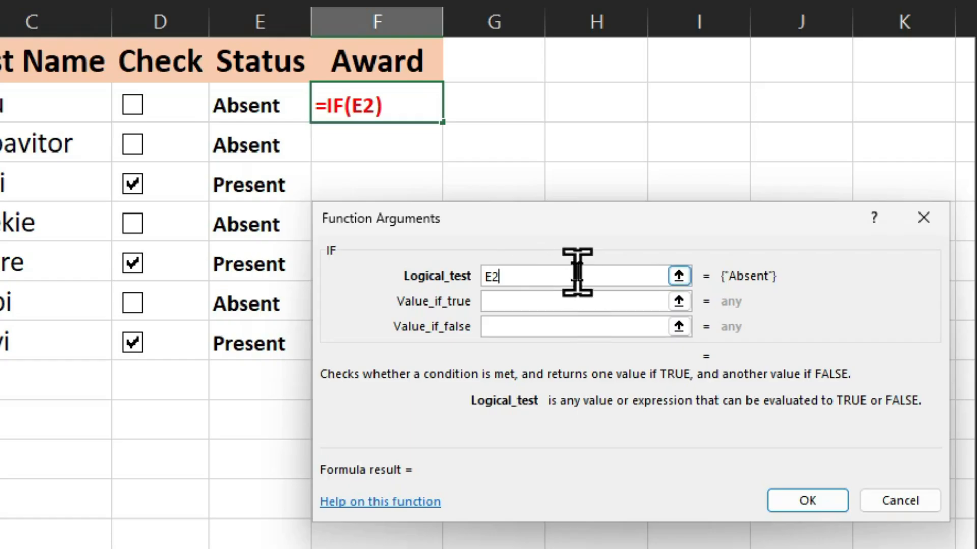
text(="Present)
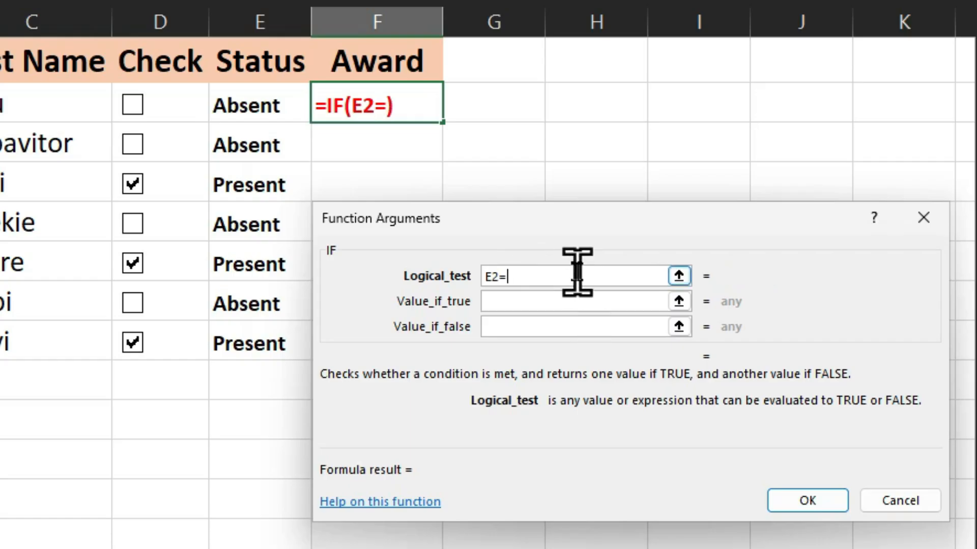
text(")
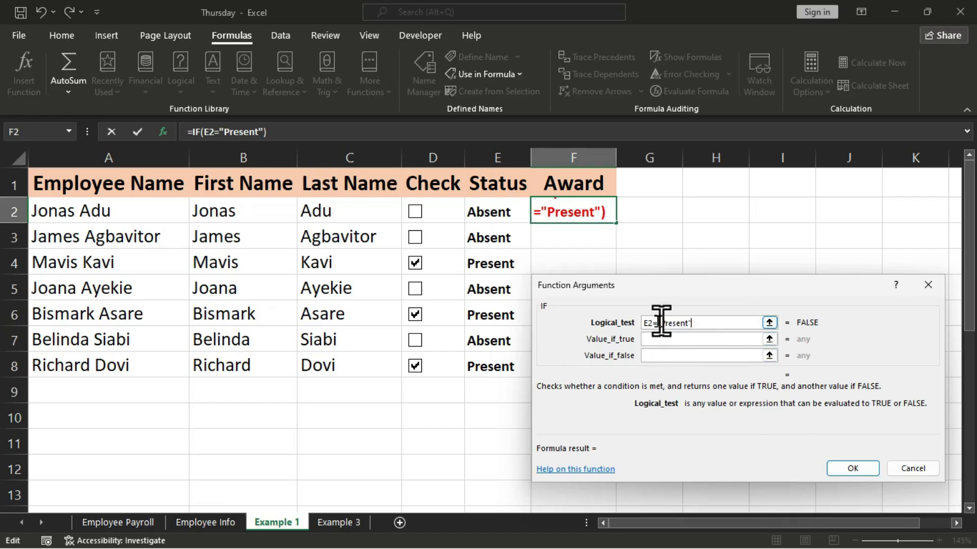
Set the IF function's Value_if_true to Qualified.
click(696, 340)
click(699, 322)
click(670, 340)
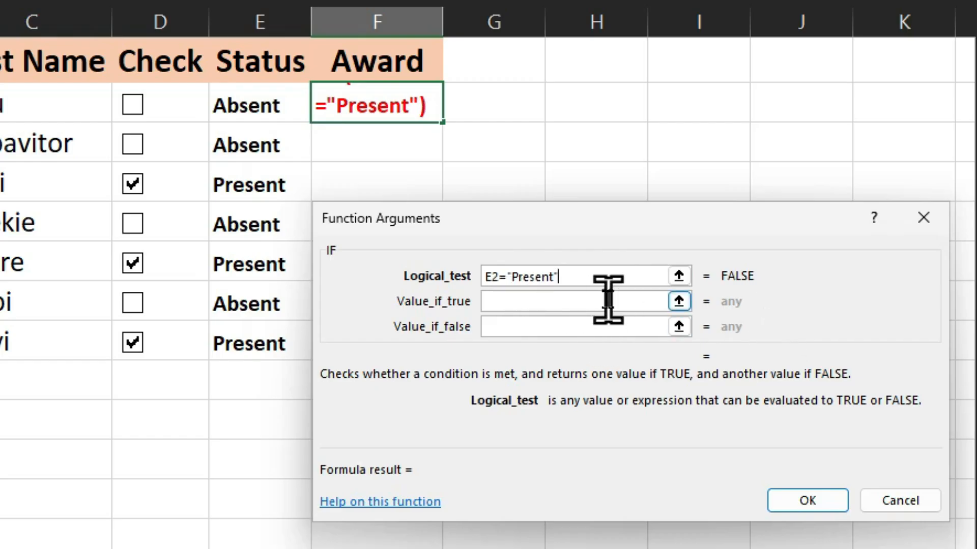
click(542, 302)
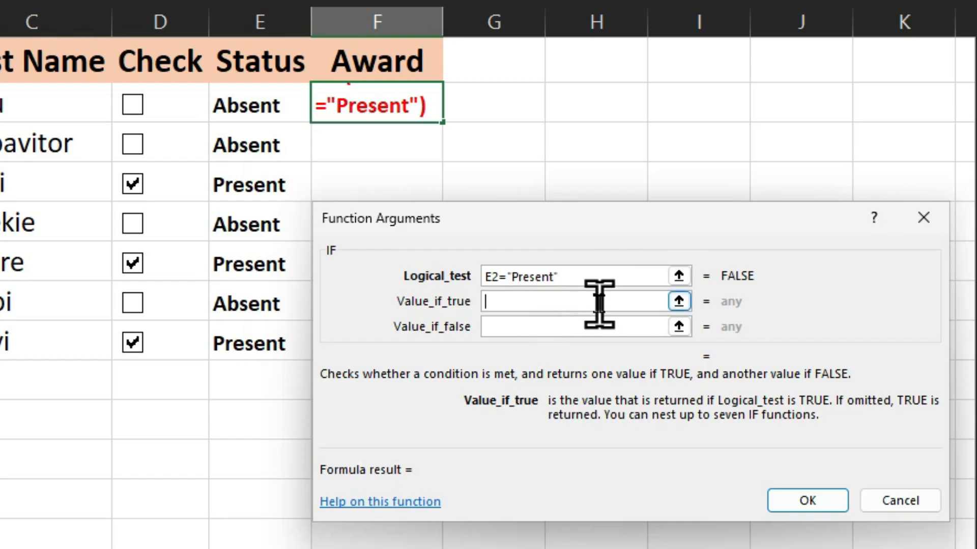
text(Qualified)
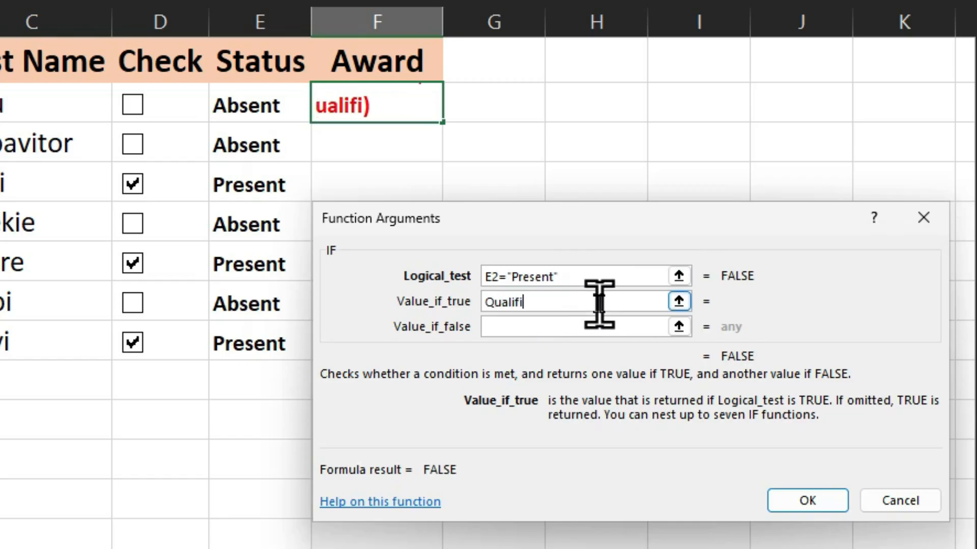
click(594, 324)
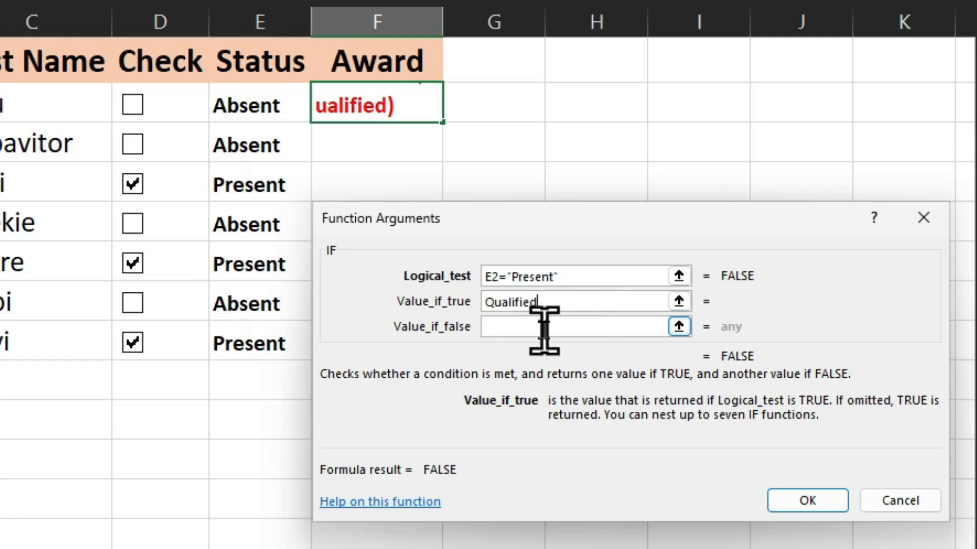
click(566, 304)
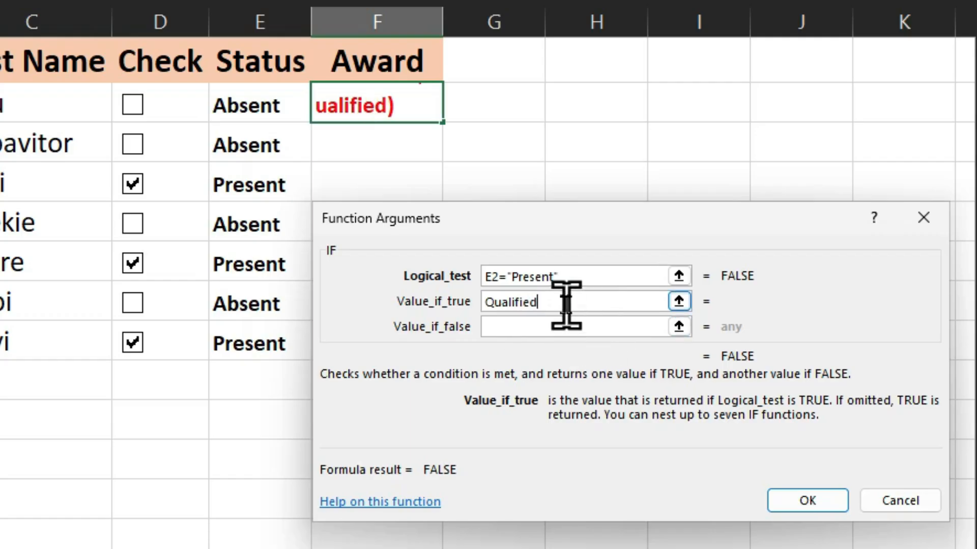
click(569, 326)
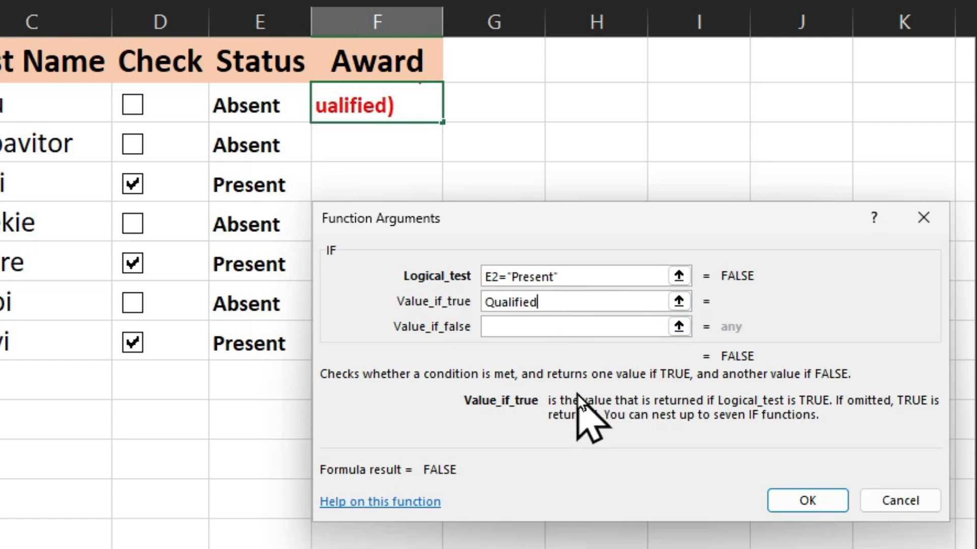
click(578, 305)
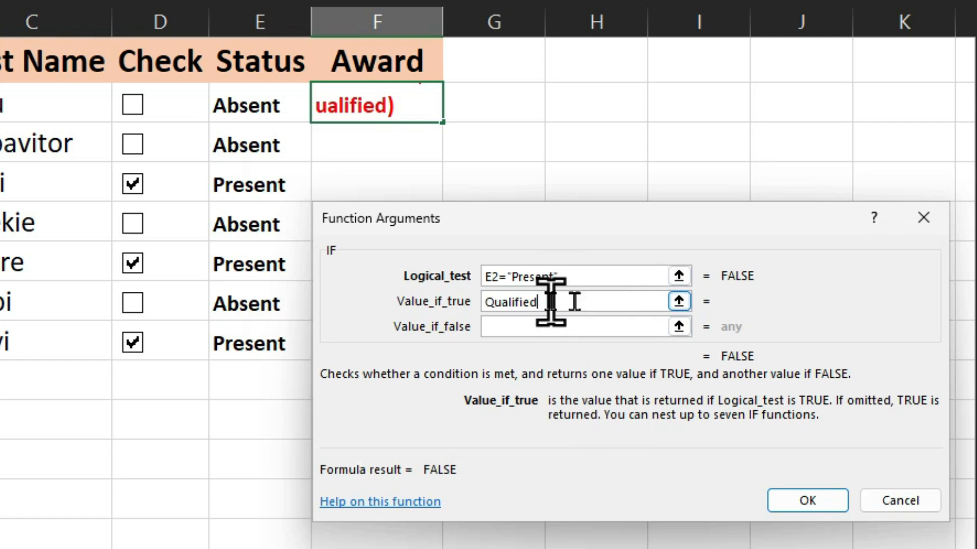
Set the IF function's Value_if_false to Disqualified.
key(Tab)
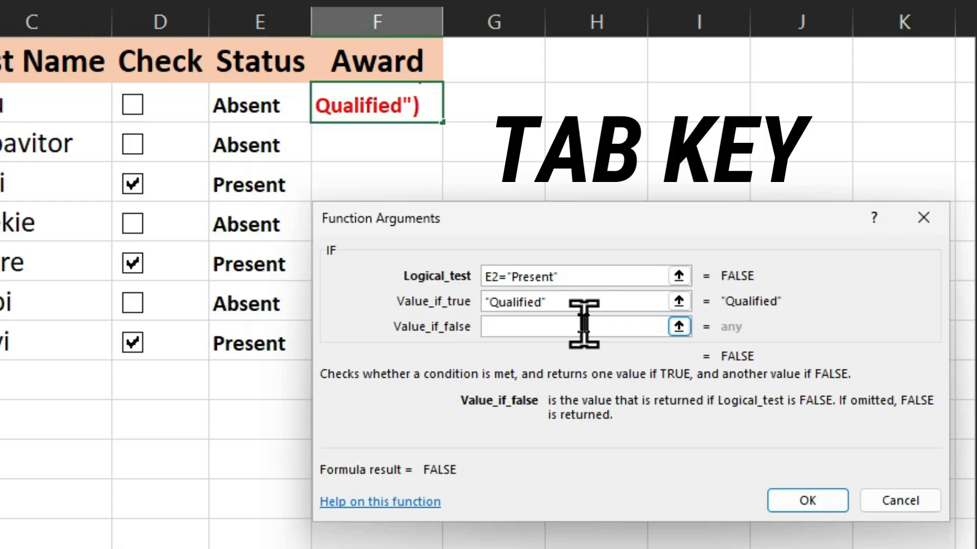
text(Di)
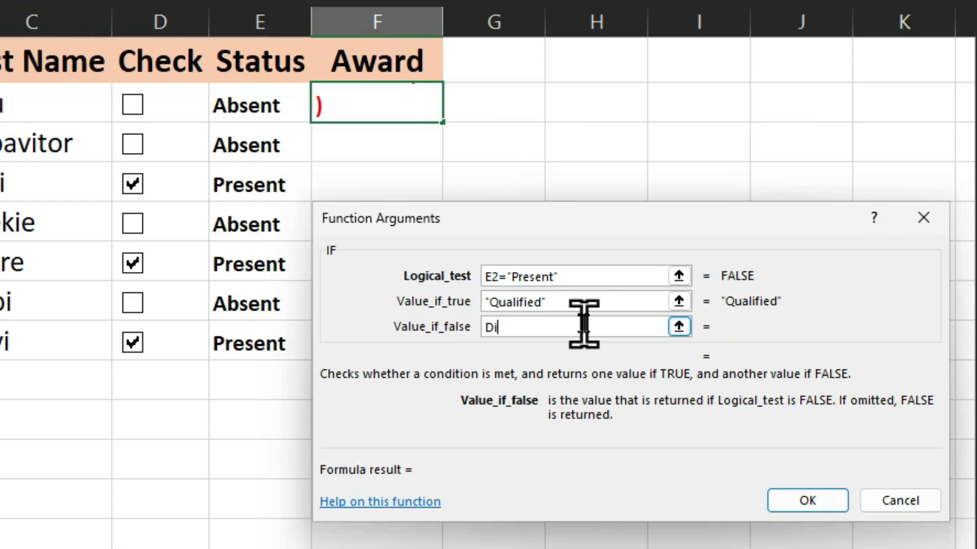
text(squalified)
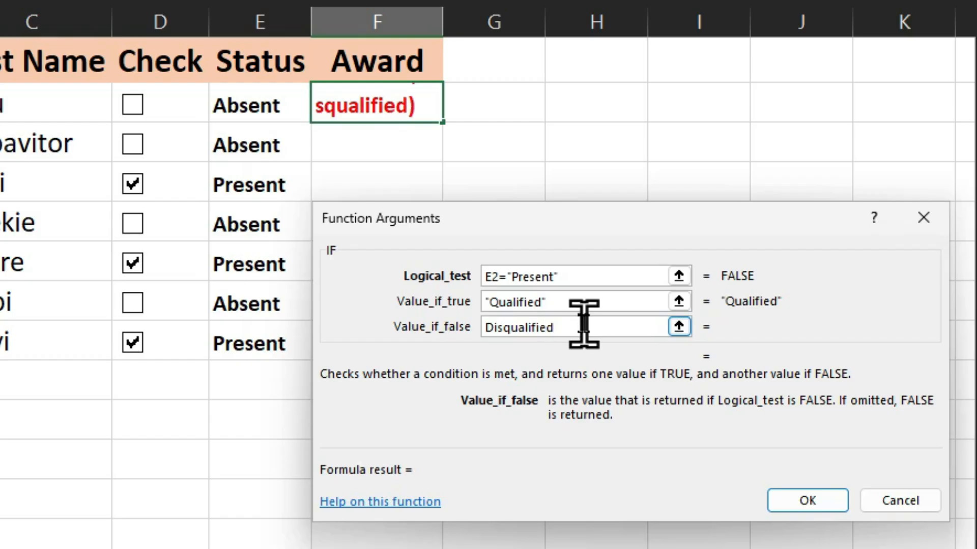
click(599, 277)
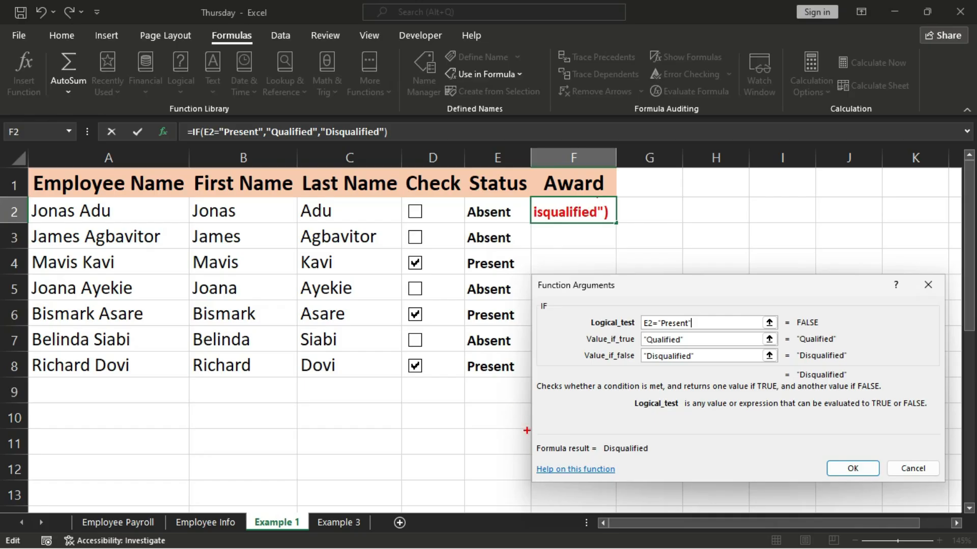
drag(525, 431, 692, 482)
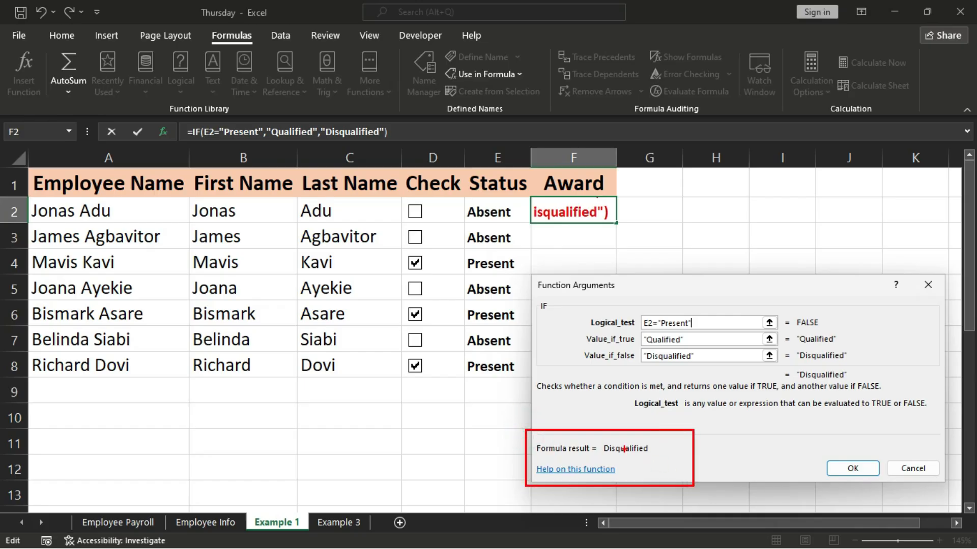
drag(635, 455, 686, 524)
drag(455, 202, 520, 224)
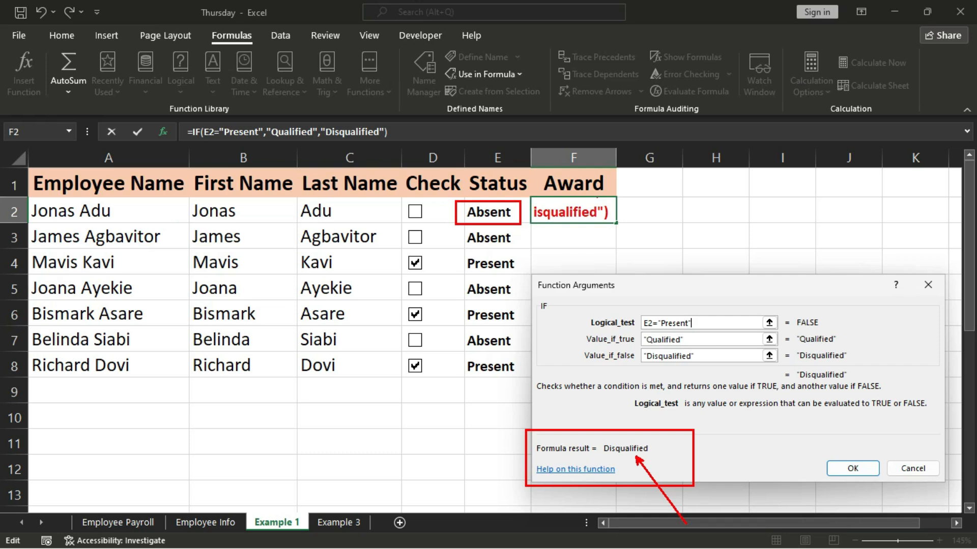
key(Escape)
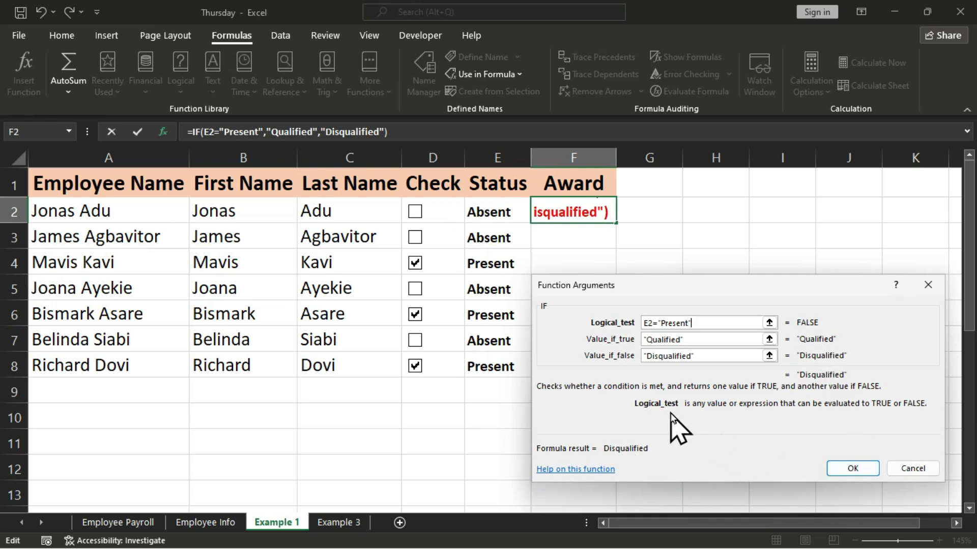
Confirm the IF formula in F2 and test it by ticking and clearing the check box in row 2.
key(Return)
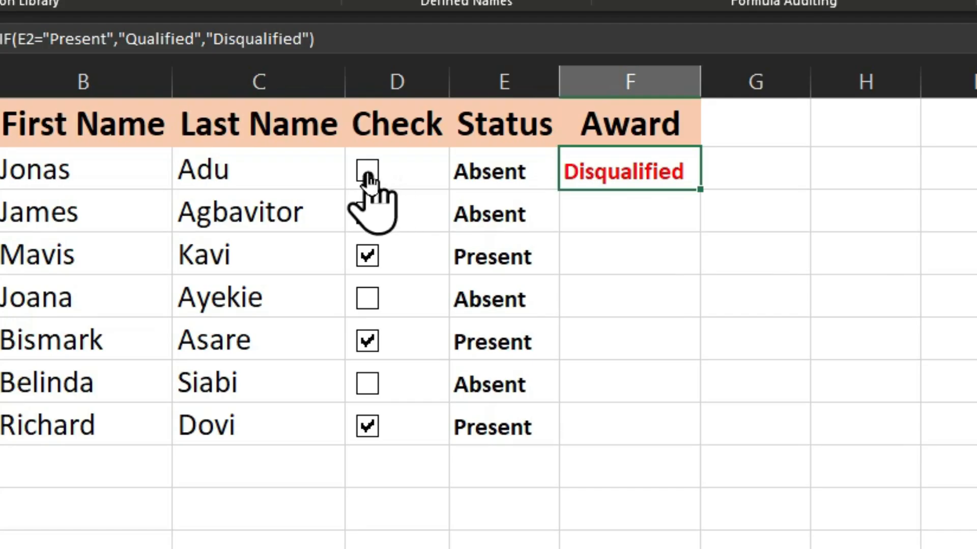
click(391, 191)
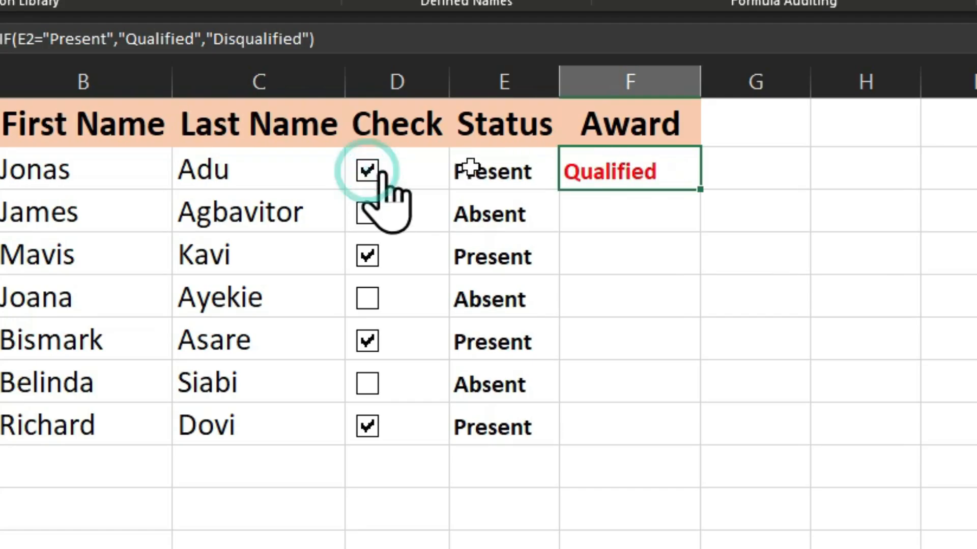
click(367, 172)
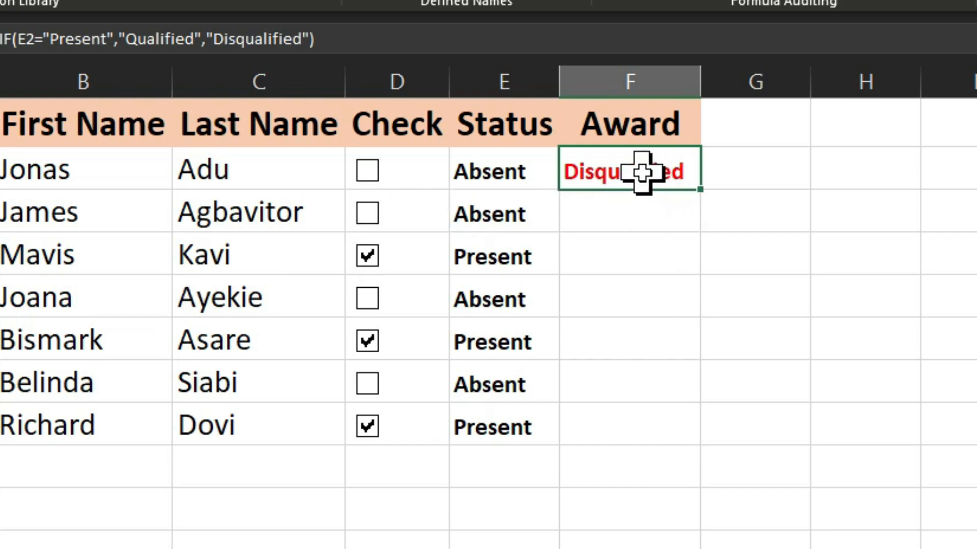
Fill the IF formula from F2 down the Award column to F8 and deselect the range.
drag(642, 173, 650, 431)
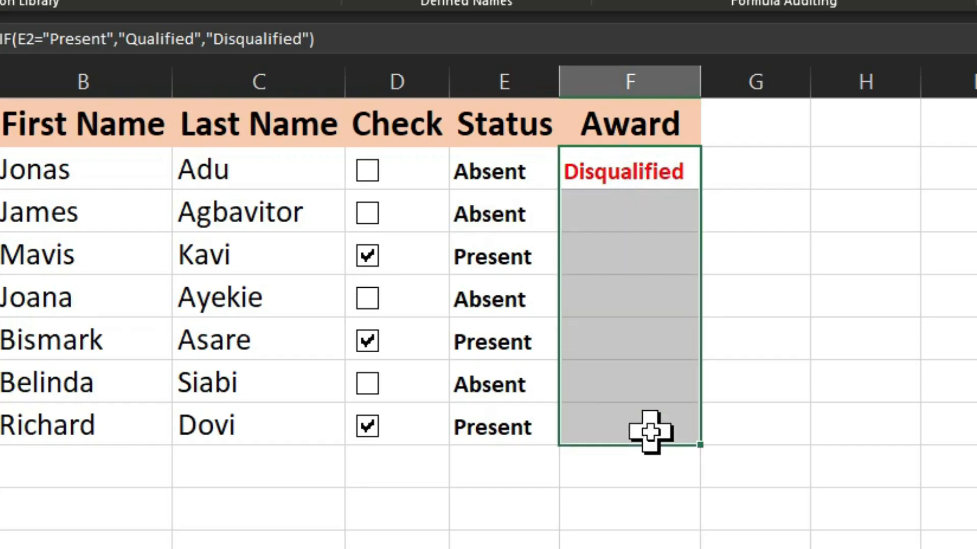
key(ctrl+d)
click(833, 368)
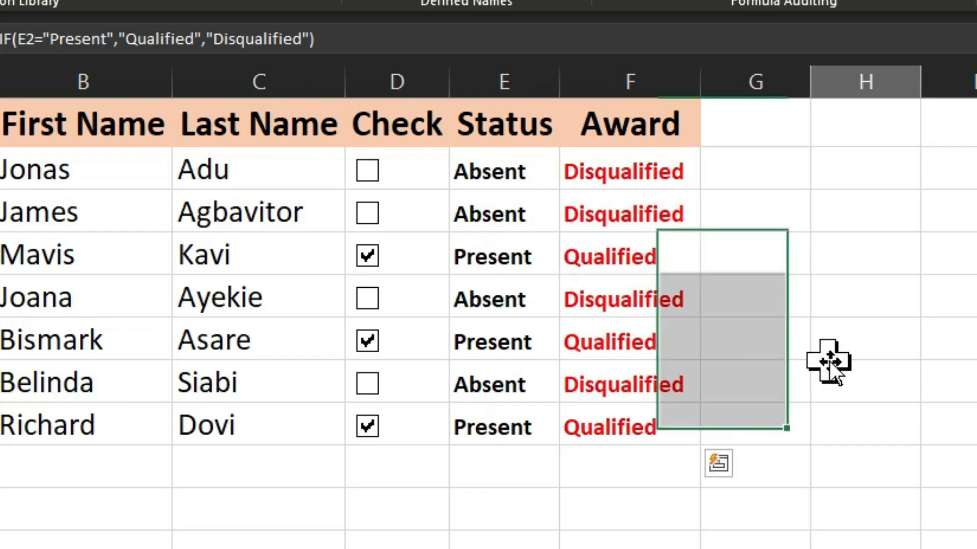
Test the Award formulas by ticking the check boxes in rows 2 and 7 and clearing the one in row 8.
click(368, 172)
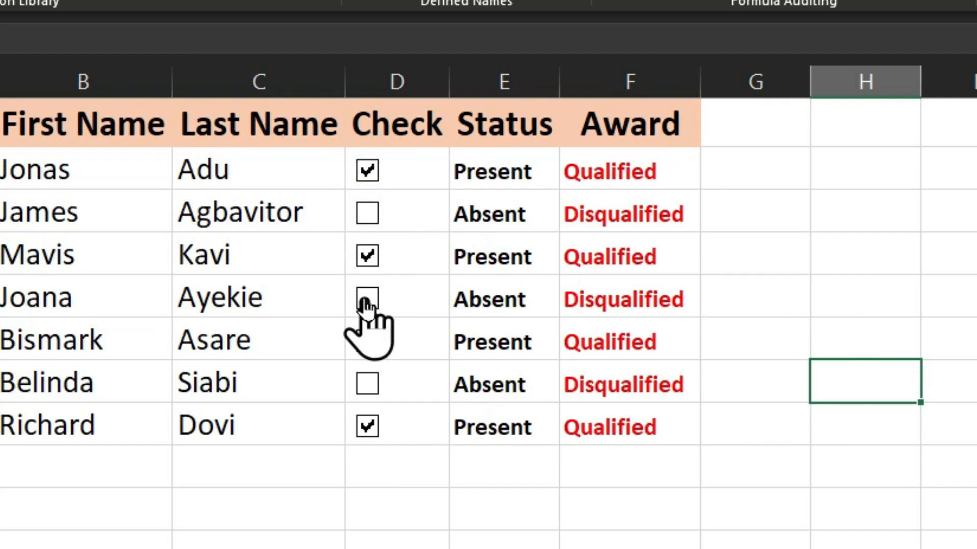
click(367, 385)
click(376, 425)
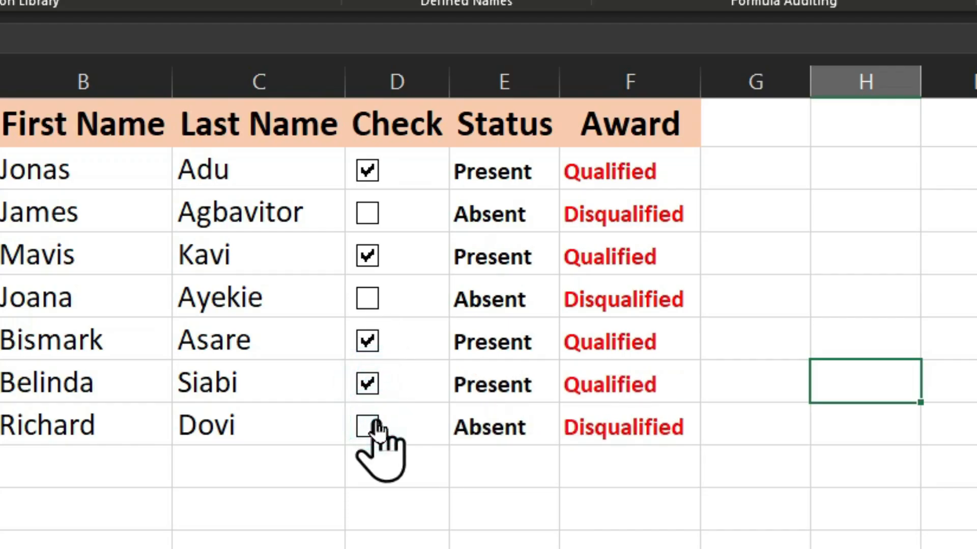